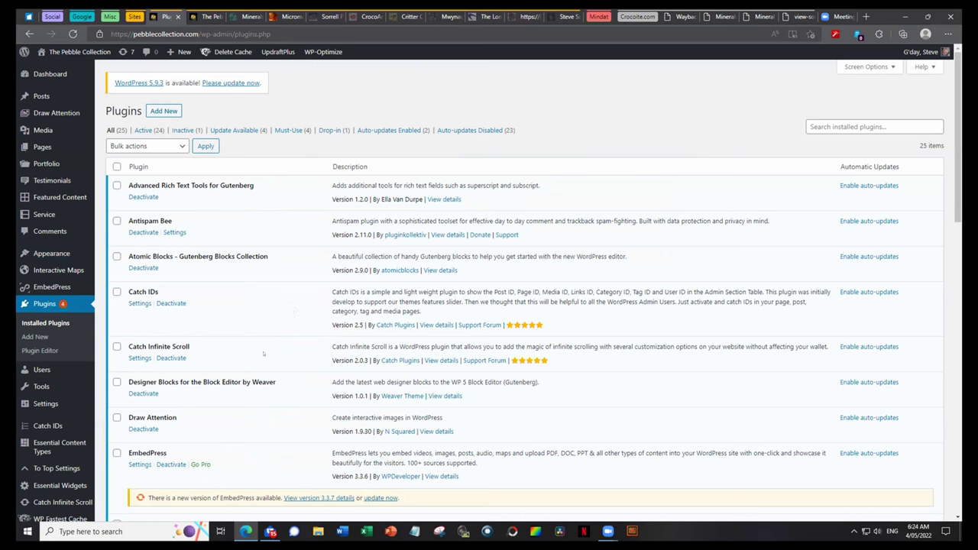
Review the site's installed plugins from Advanced Rich Text Tools for Gutenberg down to the backup and cache plugins
{"action": "scroll", "coordinate": [277, 360], "scroll_direction": "down", "scroll_amount": 2}
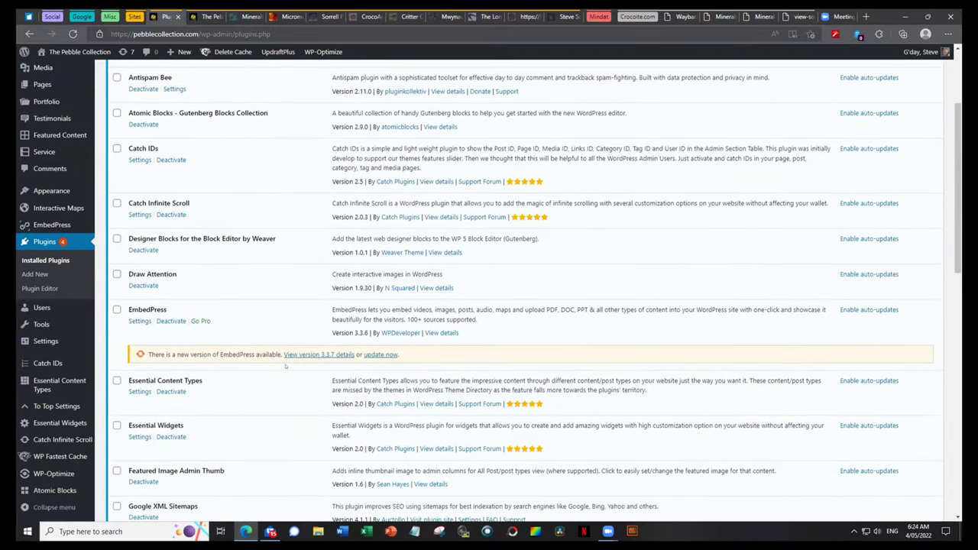
{"action": "scroll", "coordinate": [285, 367], "scroll_direction": "down", "scroll_amount": 3}
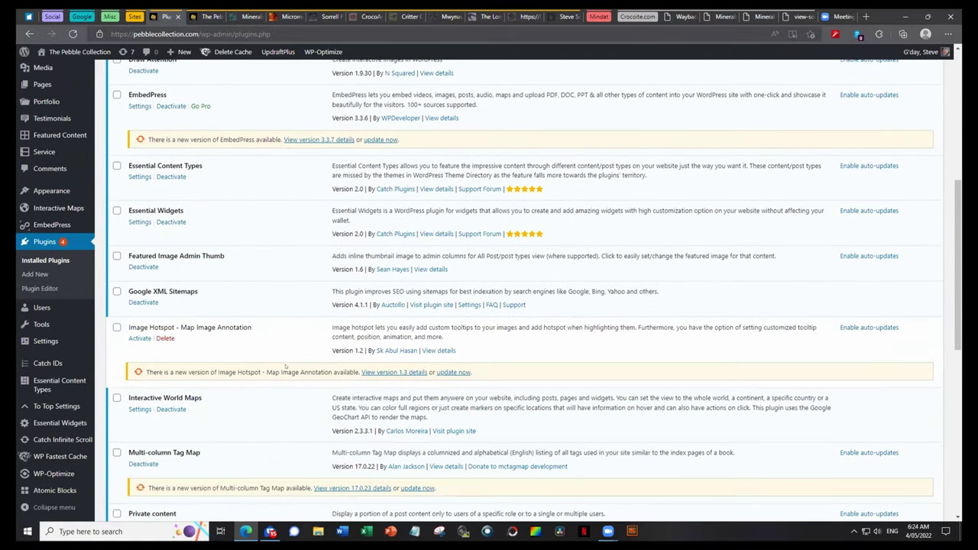
{"action": "scroll", "coordinate": [287, 399], "scroll_direction": "down", "scroll_amount": 5}
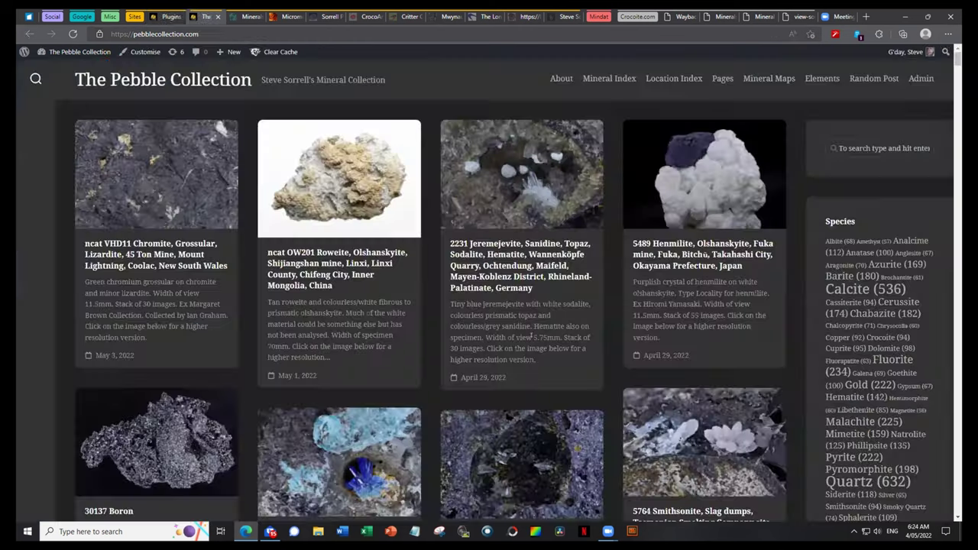
Browse the specimen posts on the public home page of The Pebble Collection and jump back to the start
{"action": "left_click", "coordinate": [208, 16]}
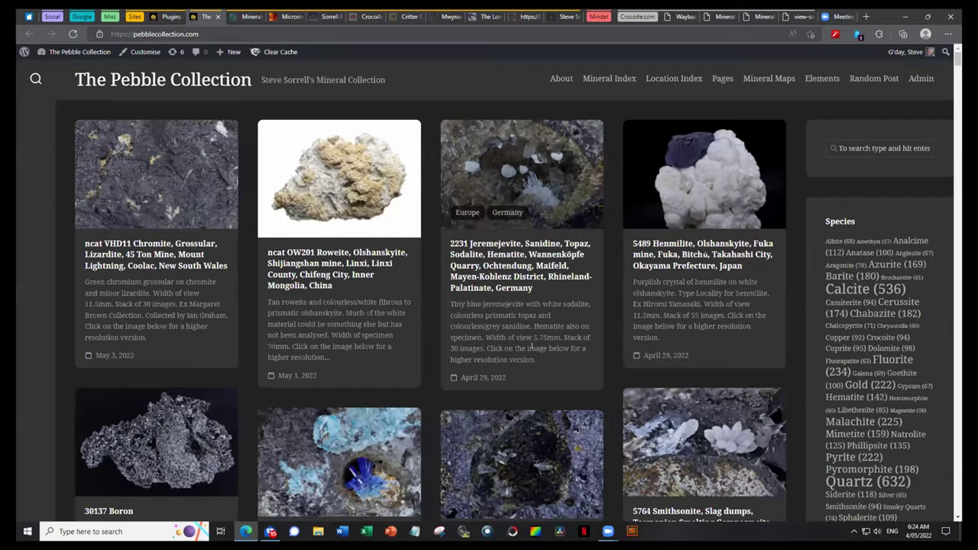
{"action": "scroll", "coordinate": [533, 354], "scroll_direction": "down", "scroll_amount": 3}
{"action": "scroll", "coordinate": [533, 354], "scroll_direction": "down", "scroll_amount": 10}
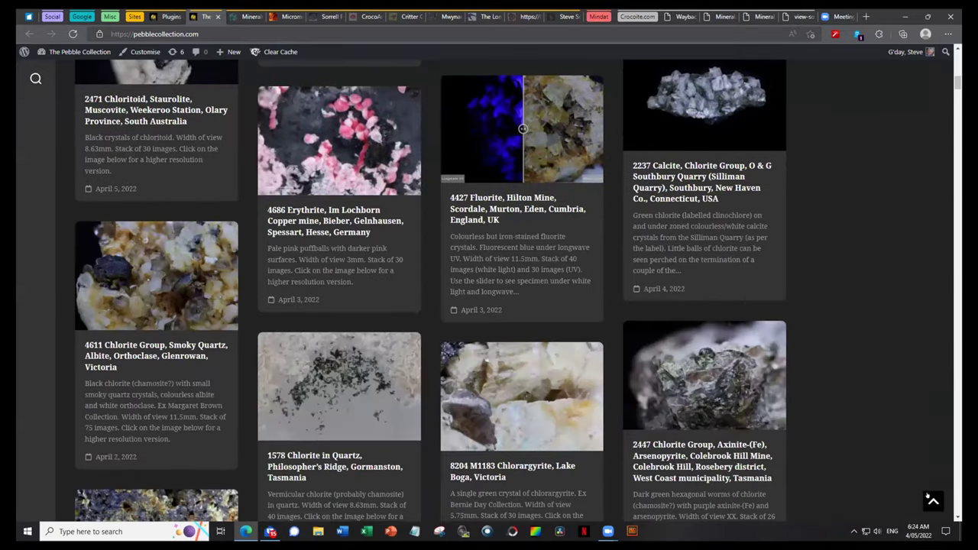
{"action": "left_click", "coordinate": [928, 501]}
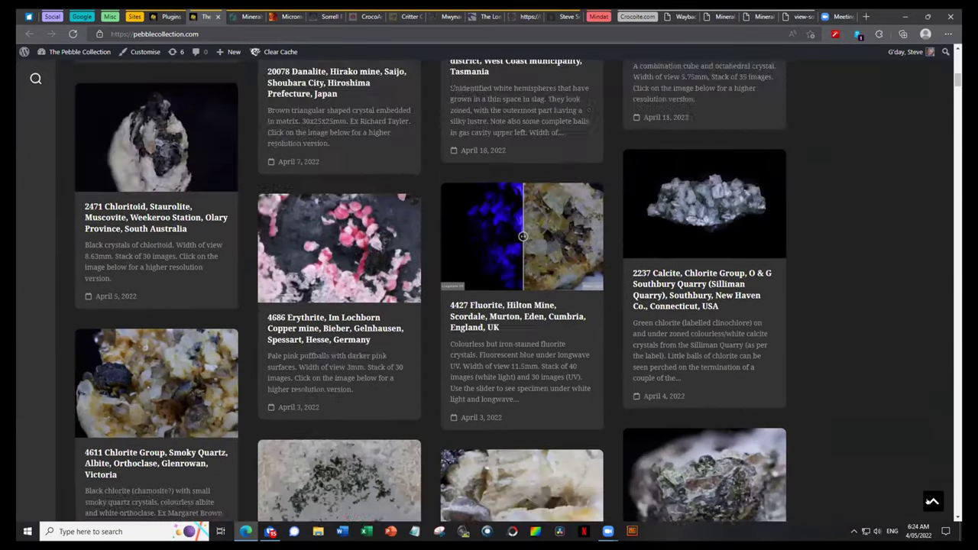
Return to the installed plugins and review the entries between WP-Optimize and Multi-column Tag Map
{"action": "left_click", "coordinate": [165, 16]}
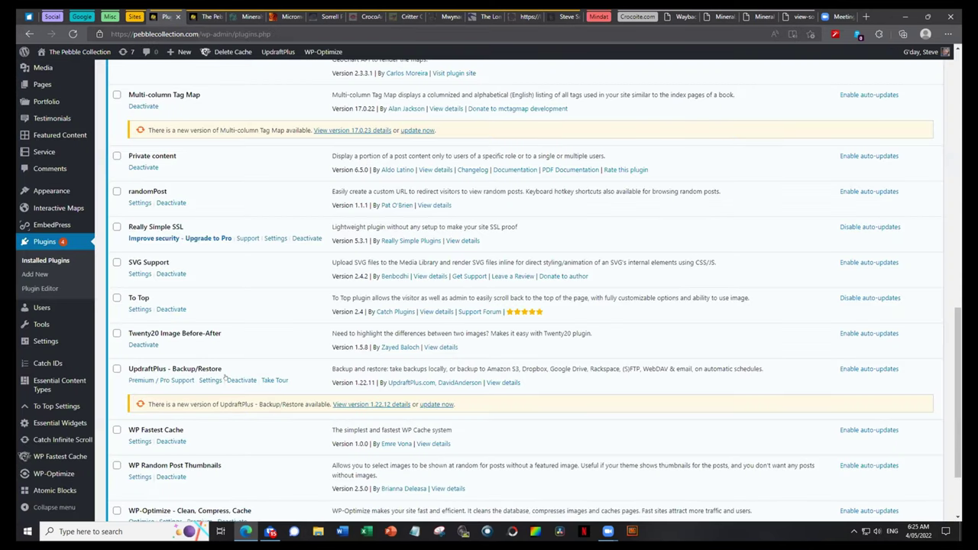
{"action": "scroll", "coordinate": [229, 375], "scroll_direction": "down", "scroll_amount": 1}
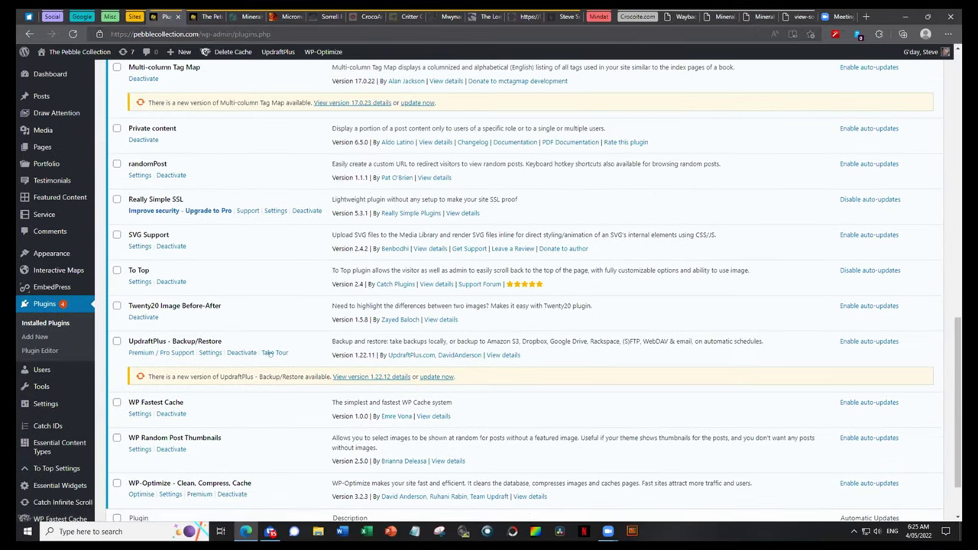
{"action": "scroll", "coordinate": [269, 352], "scroll_direction": "up", "scroll_amount": 3}
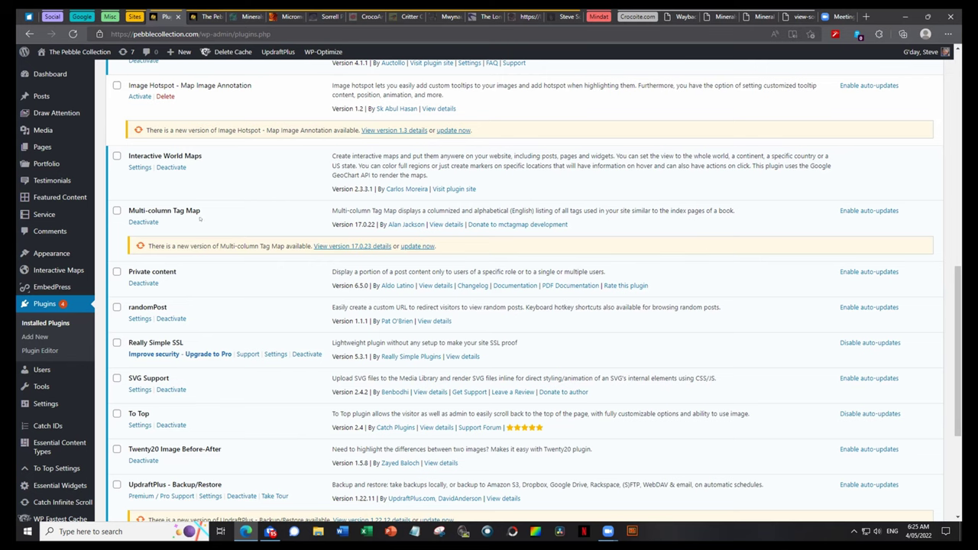
View the Mineral Index page on the public site and go back to the Multi-column Tag Map plugin entry
{"action": "left_click", "coordinate": [194, 16]}
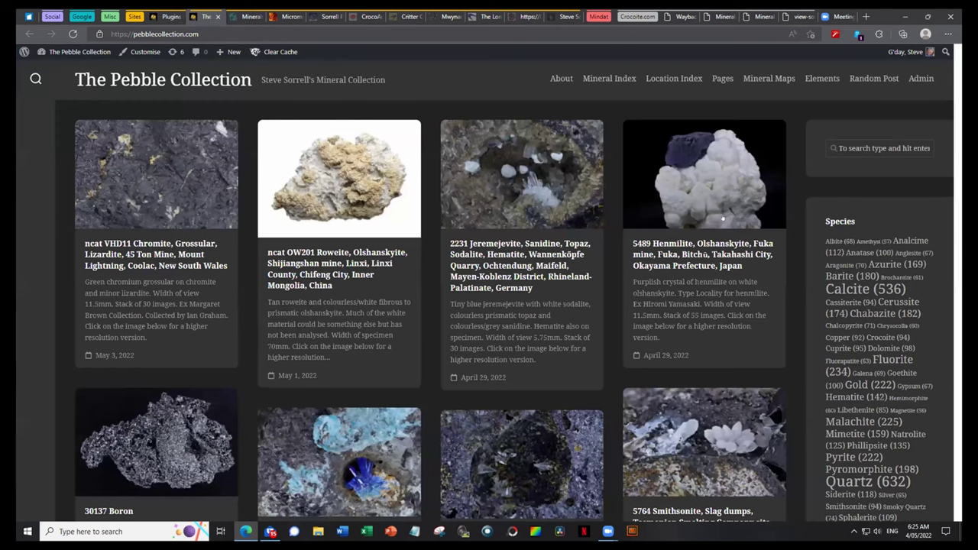
{"action": "left_click", "coordinate": [604, 78]}
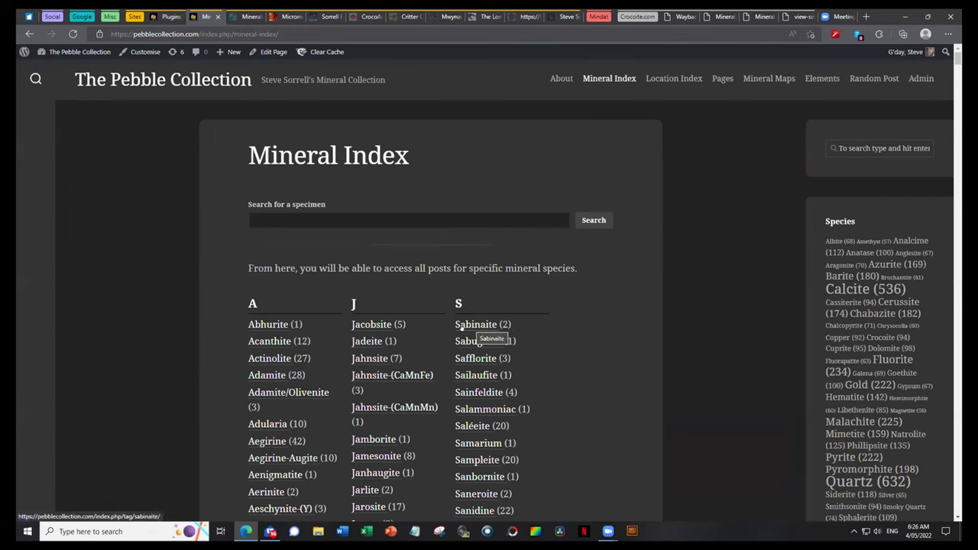
{"action": "left_click", "coordinate": [160, 16]}
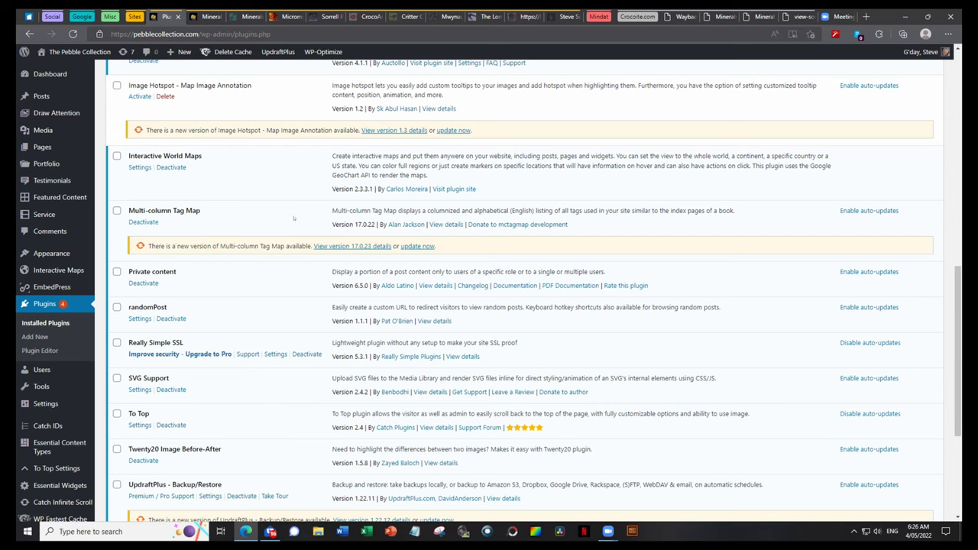
Open the Mineral Index page in the editor to inspect its mctagmap shortcode, and return to the installed plugins
{"action": "left_click", "coordinate": [203, 17]}
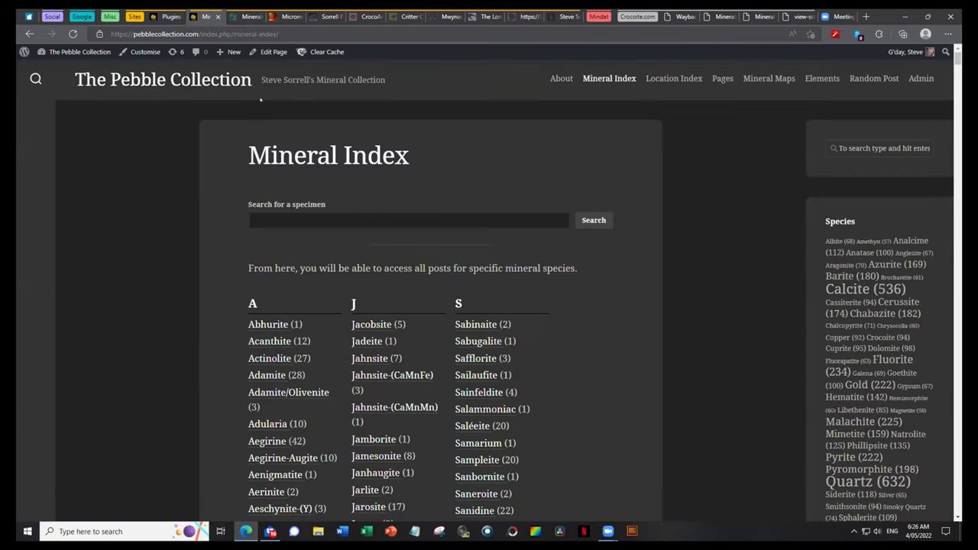
{"action": "left_click", "coordinate": [264, 52]}
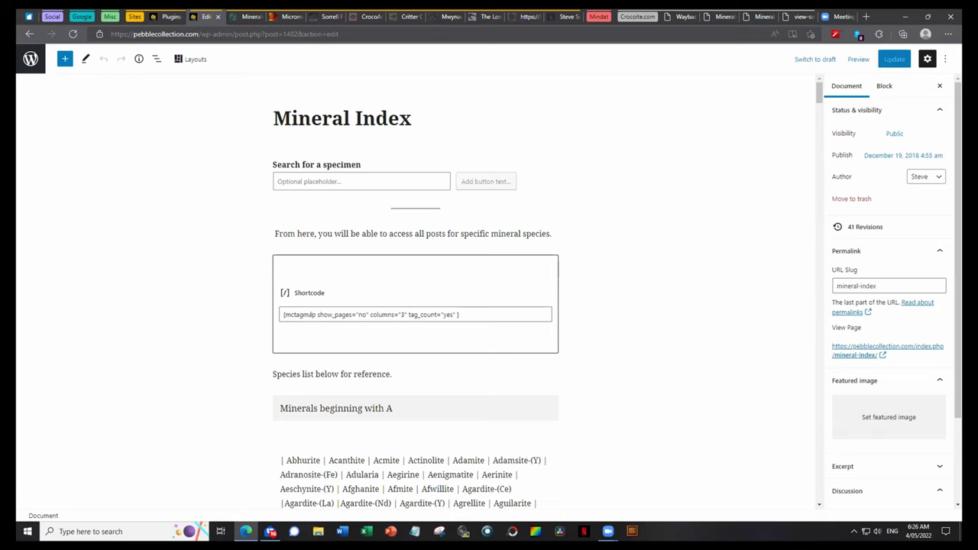
{"action": "left_click", "coordinate": [166, 16]}
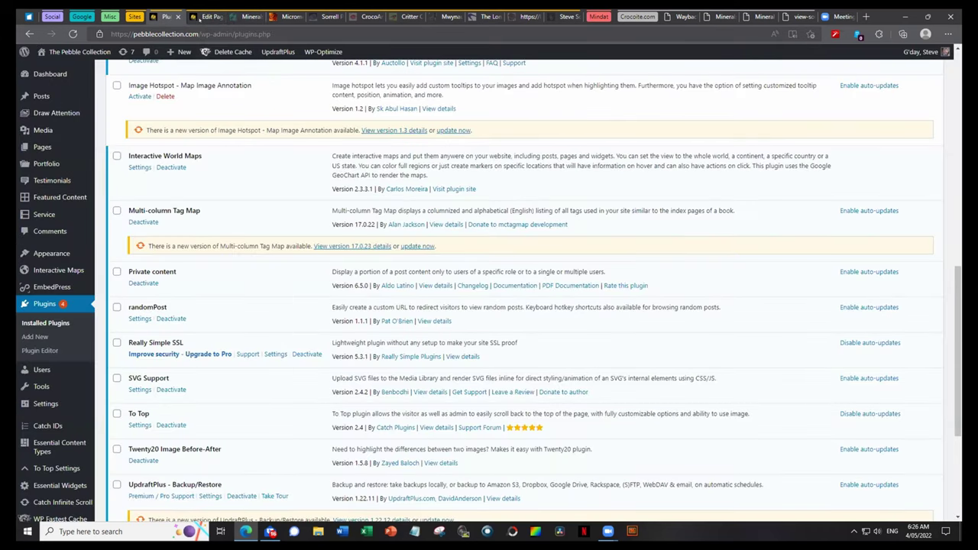
Browse the alphabetical mineral columns on the public Mineral Index page and go back to the site's home page
{"action": "left_click", "coordinate": [199, 17]}
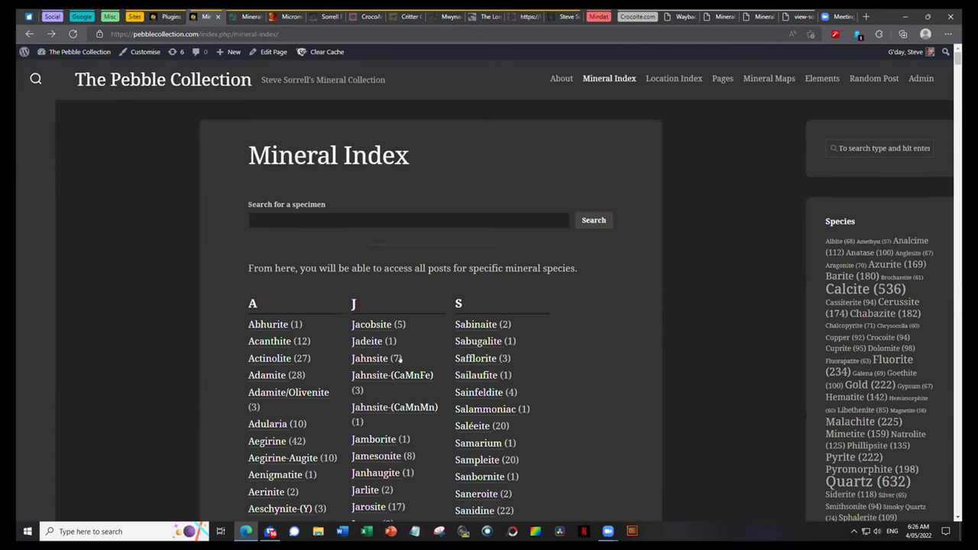
{"action": "scroll", "coordinate": [519, 456], "scroll_direction": "down", "scroll_amount": 20}
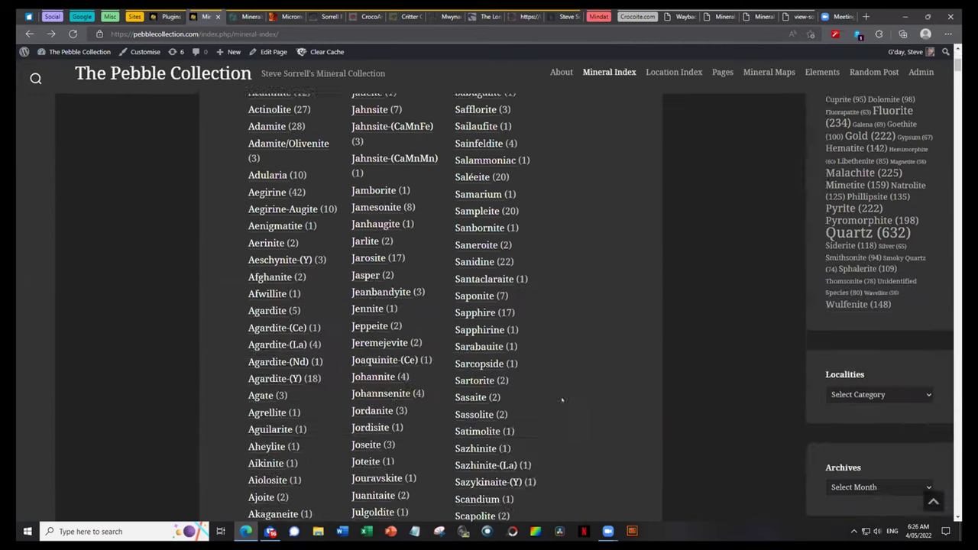
{"action": "scroll", "coordinate": [567, 382], "scroll_direction": "down", "scroll_amount": 20}
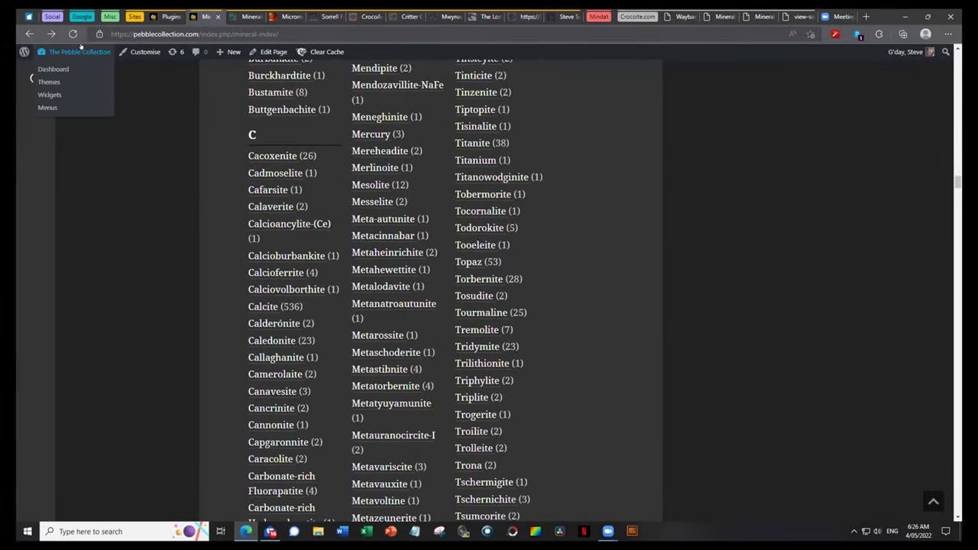
{"action": "mouse_move", "coordinate": [48, 52]}
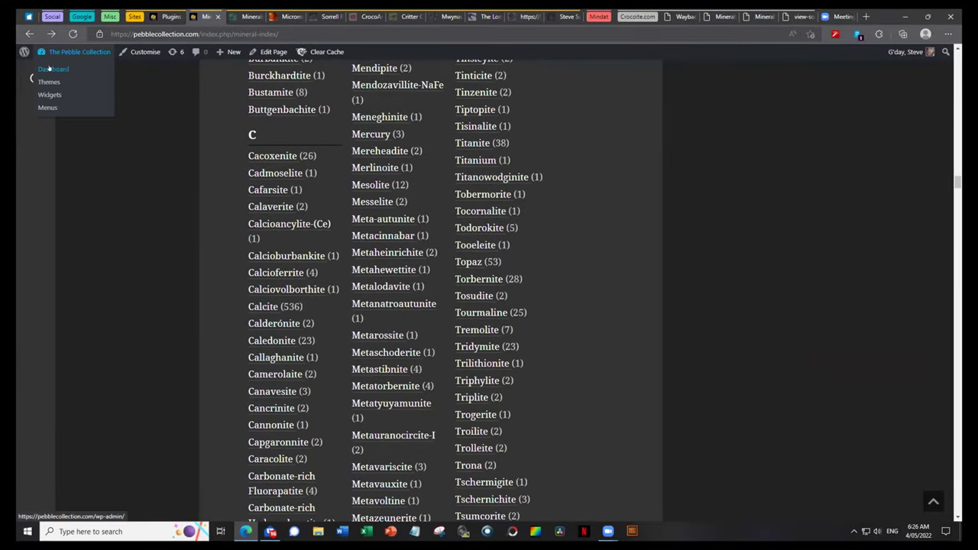
{"action": "left_click", "coordinate": [80, 52]}
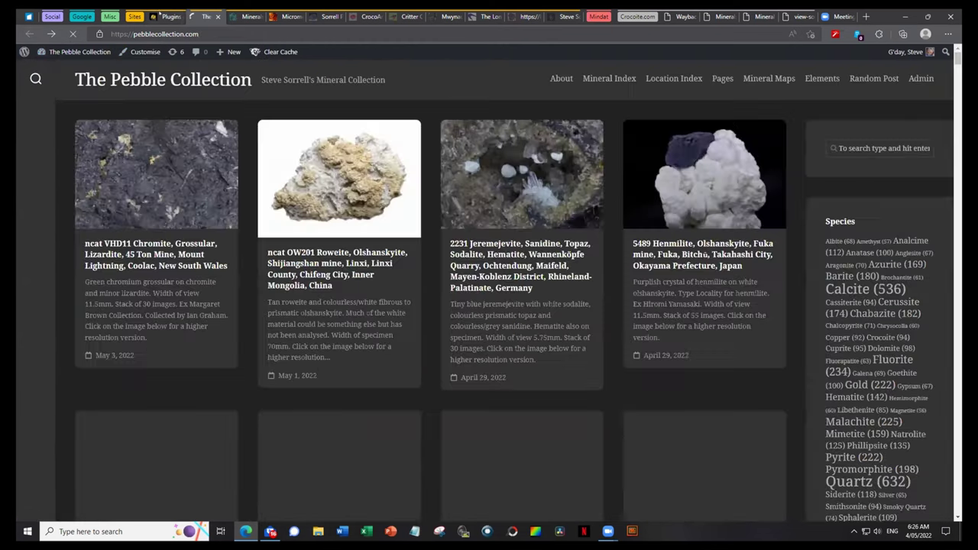
Return to the WordPress admin and open the list of maps managed by the Interactive World Maps plugin
{"action": "left_click", "coordinate": [166, 16]}
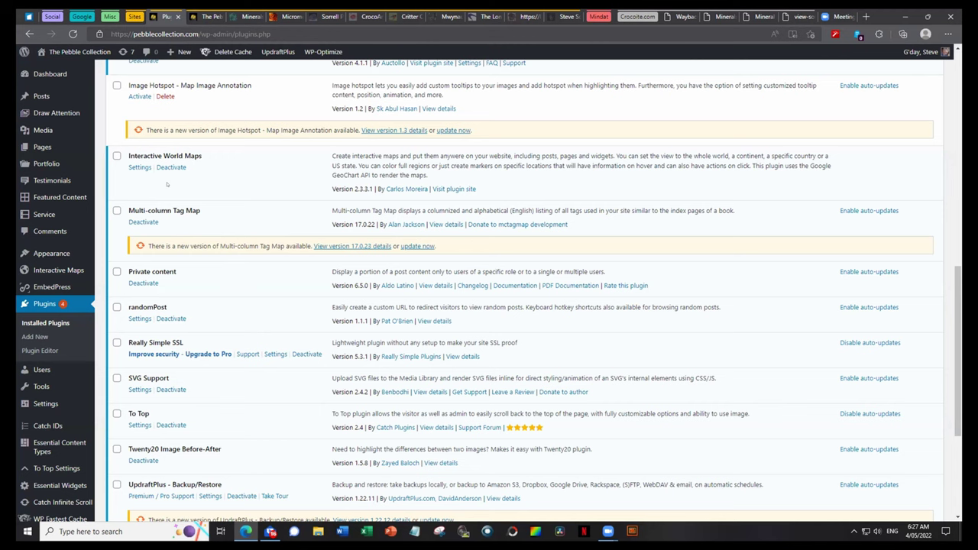
{"action": "left_click", "coordinate": [130, 170]}
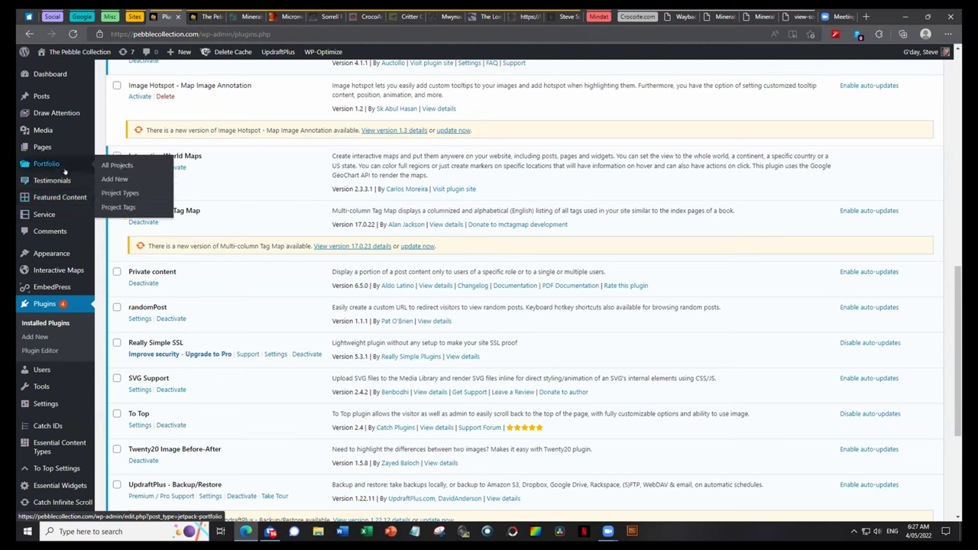
{"action": "scroll", "coordinate": [42, 191], "scroll_direction": "up", "scroll_amount": 3}
{"action": "mouse_move", "coordinate": [35, 113]}
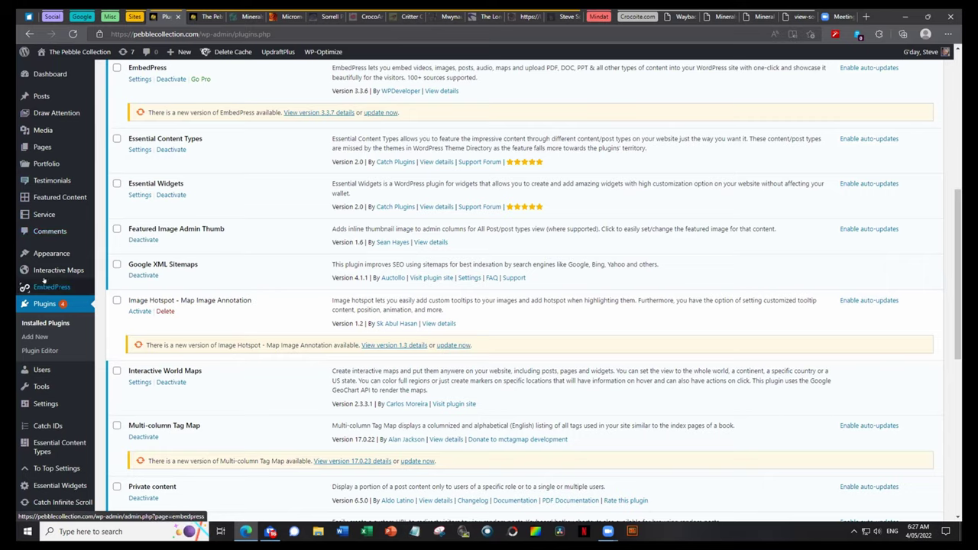
{"action": "scroll", "coordinate": [46, 351], "scroll_direction": "down", "scroll_amount": 2}
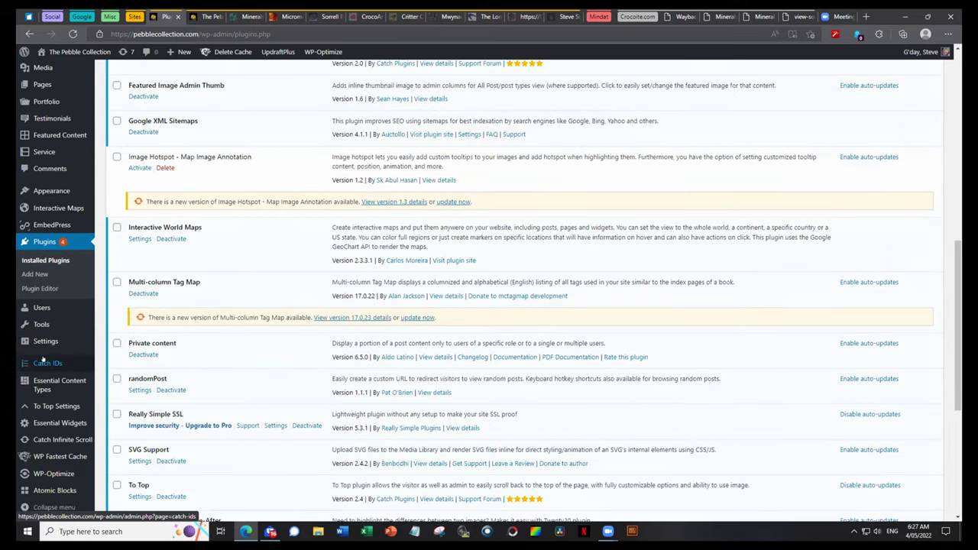
{"action": "mouse_move", "coordinate": [35, 209]}
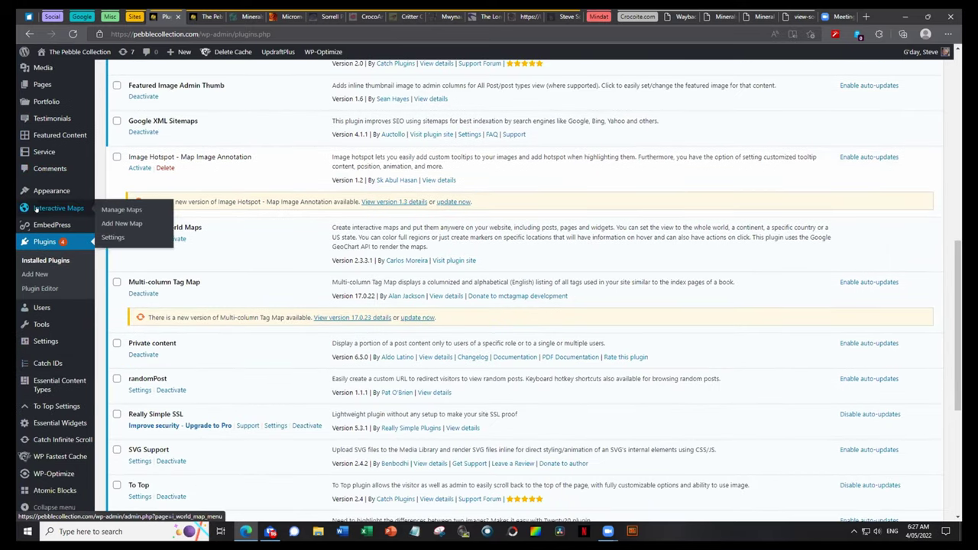
{"action": "left_click", "coordinate": [36, 210]}
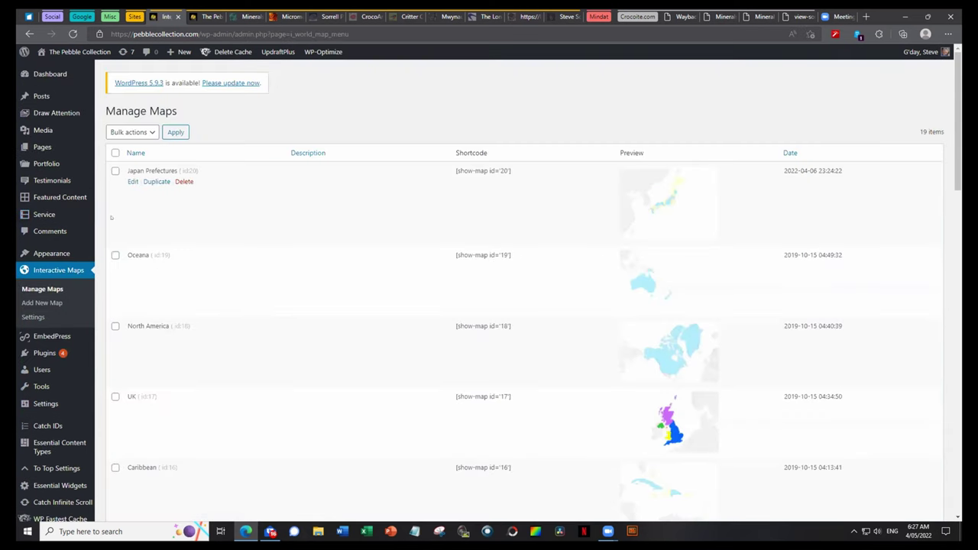
Open the South America map for editing and examine its settings, interactive regions table and preview
{"action": "scroll", "coordinate": [253, 249], "scroll_direction": "down", "scroll_amount": 2}
{"action": "scroll", "coordinate": [609, 257], "scroll_direction": "down", "scroll_amount": 2}
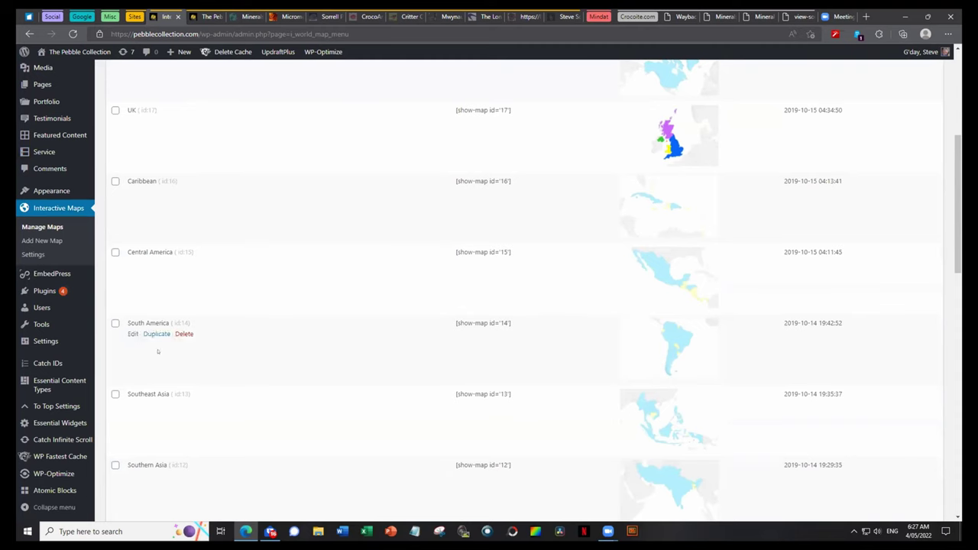
{"action": "left_click", "coordinate": [132, 334]}
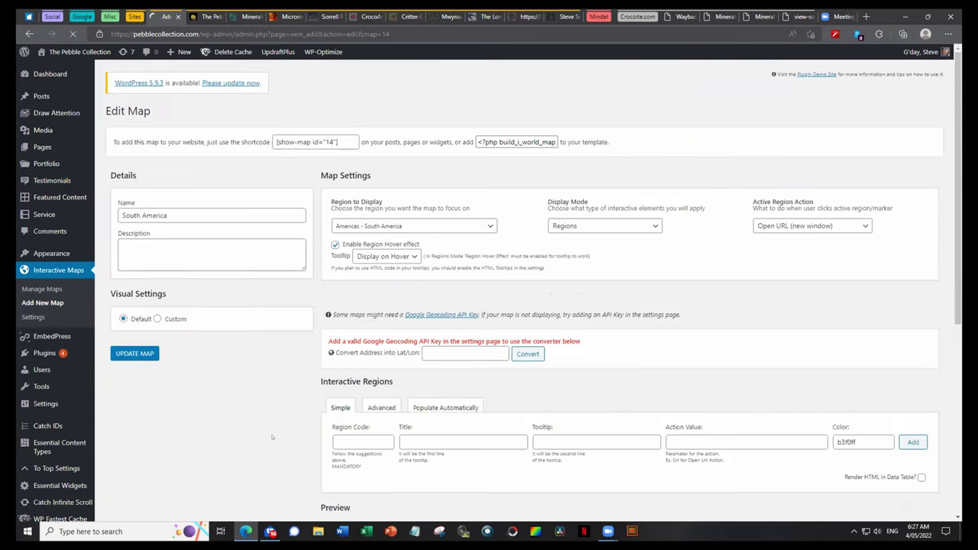
{"action": "scroll", "coordinate": [271, 438], "scroll_direction": "down", "scroll_amount": 1}
{"action": "scroll", "coordinate": [271, 437], "scroll_direction": "down", "scroll_amount": 3}
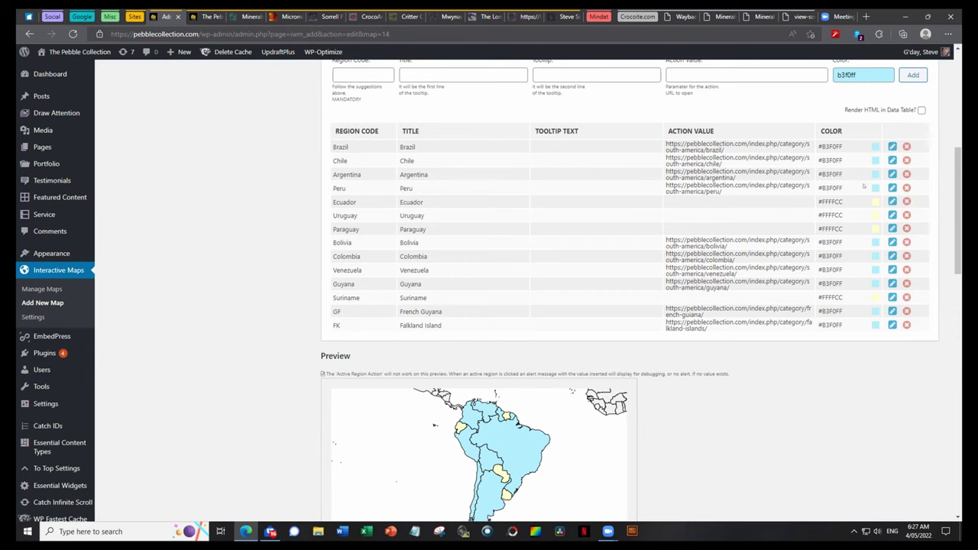
{"action": "scroll", "coordinate": [634, 381], "scroll_direction": "down", "scroll_amount": 2}
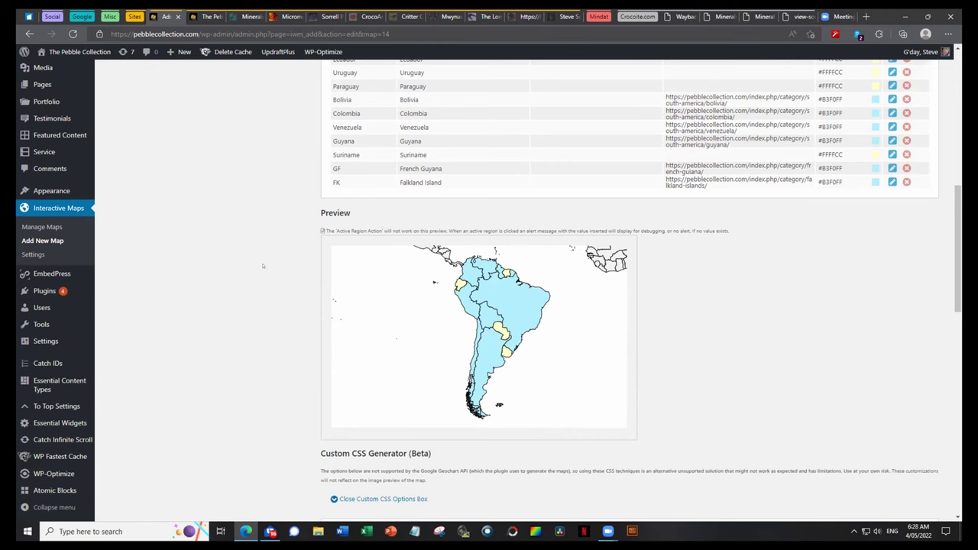
{"action": "scroll", "coordinate": [264, 265], "scroll_direction": "up", "scroll_amount": 5}
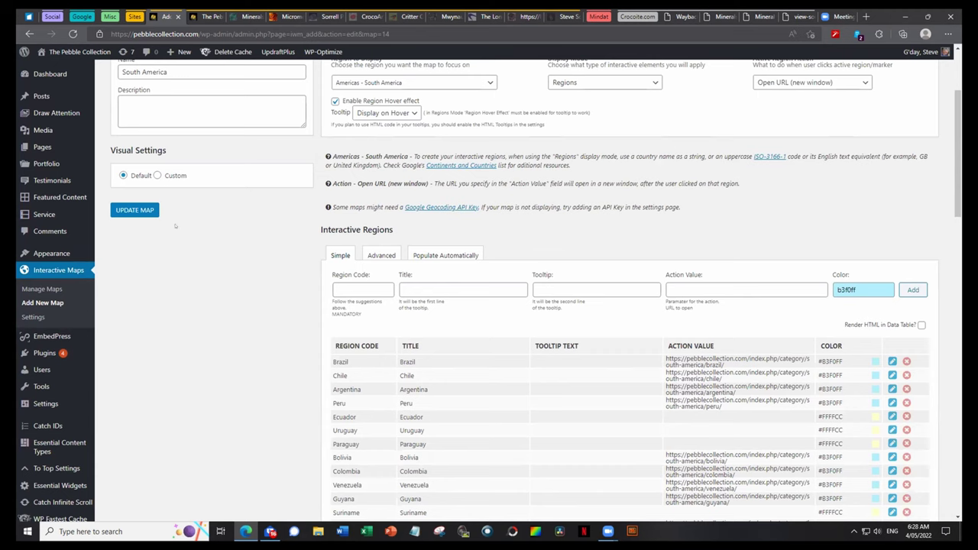
Leave the South America map and review the installed plugins again down to the Interactive World Maps and randomPost entries
{"action": "left_click", "coordinate": [29, 33]}
{"action": "mouse_move", "coordinate": [22, 54]}
{"action": "left_click", "coordinate": [44, 293]}
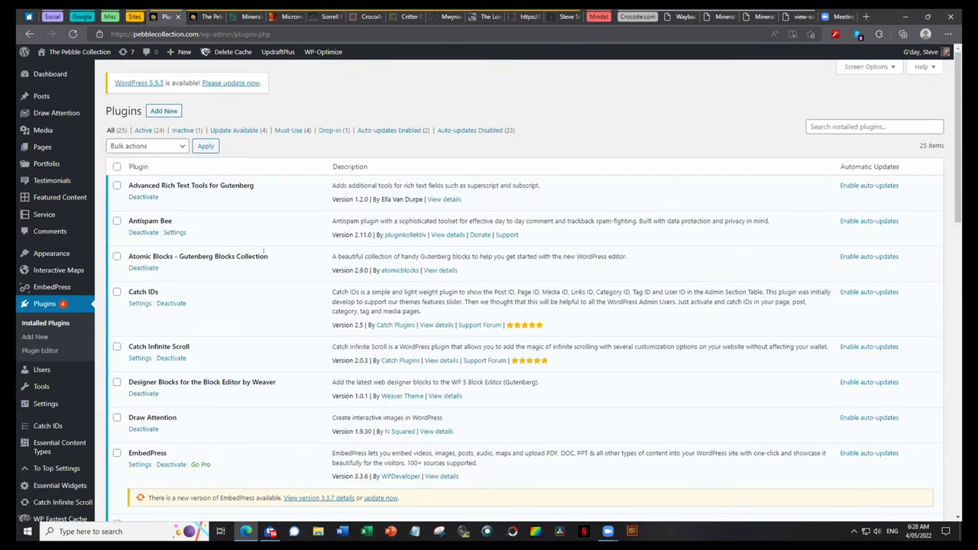
{"action": "scroll", "coordinate": [269, 287], "scroll_direction": "down", "scroll_amount": 2}
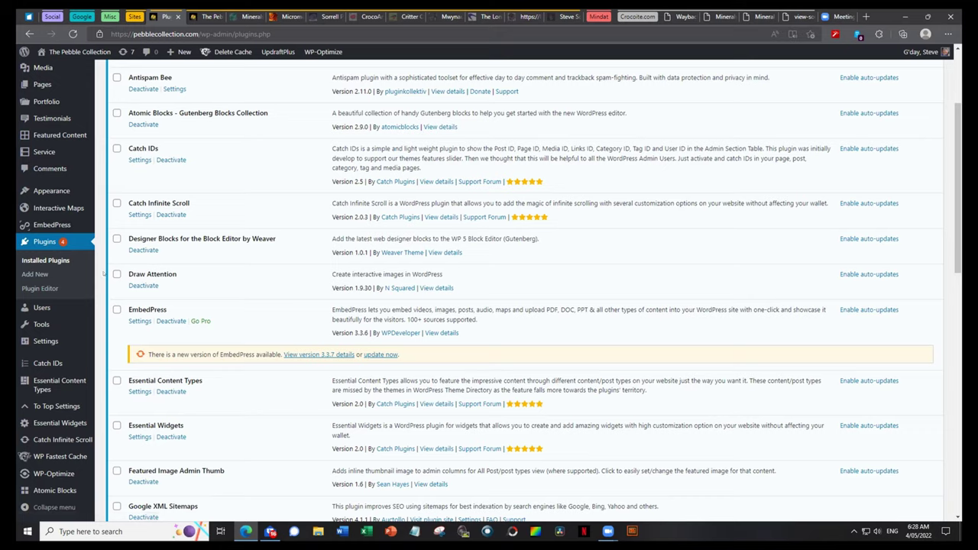
{"action": "scroll", "coordinate": [65, 294], "scroll_direction": "down", "scroll_amount": 1}
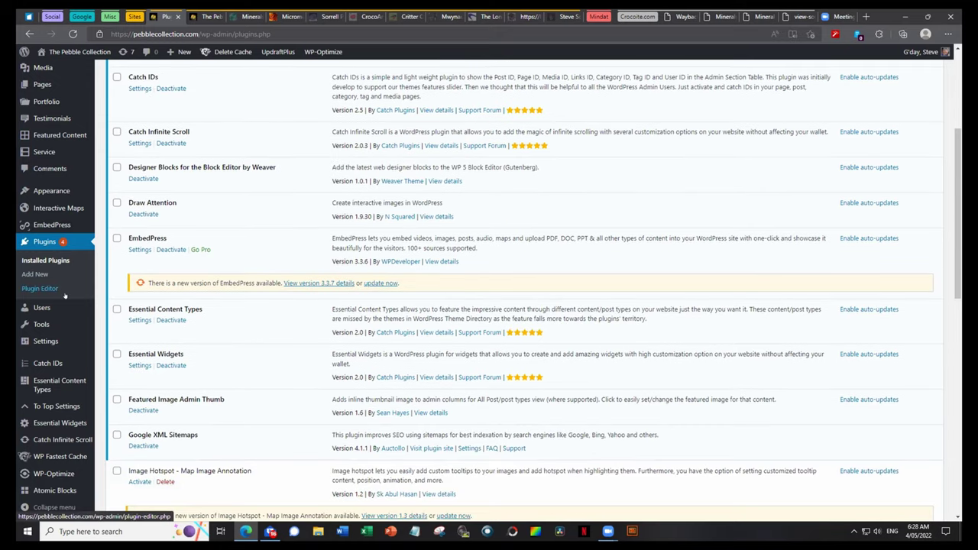
{"action": "scroll", "coordinate": [65, 296], "scroll_direction": "down", "scroll_amount": 3}
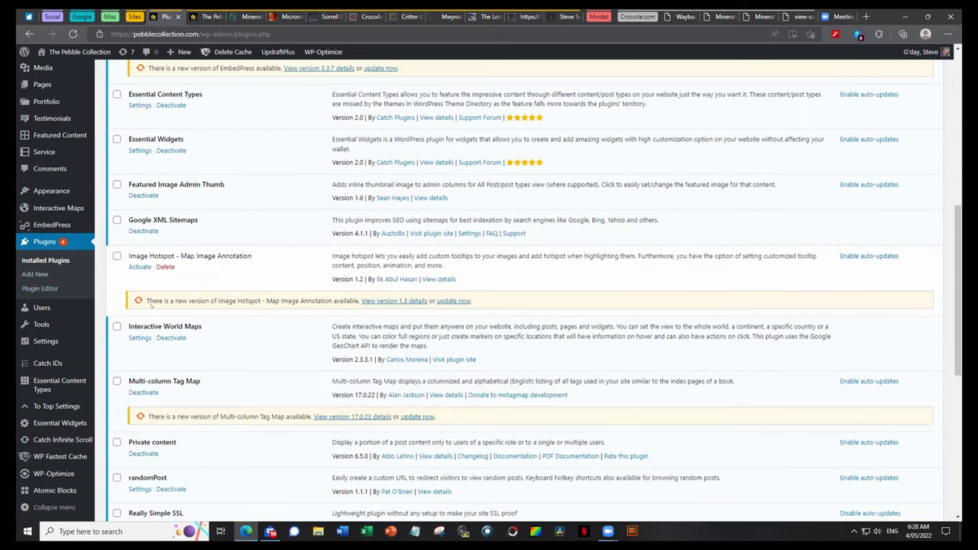
Review the rest of the installed plugins down to UpdraftPlus and open the list of all site users
{"action": "scroll", "coordinate": [152, 304], "scroll_direction": "down", "scroll_amount": 2}
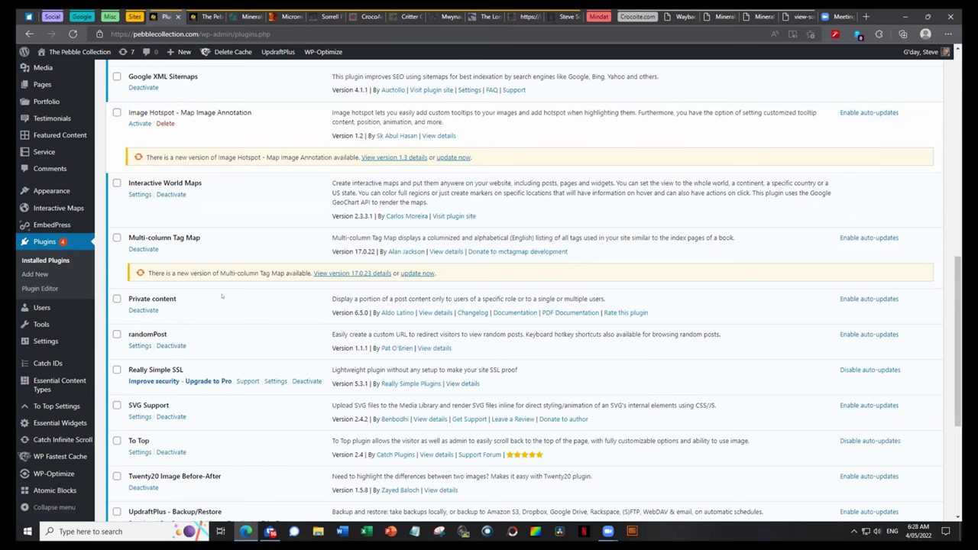
{"action": "scroll", "coordinate": [221, 306], "scroll_direction": "down", "scroll_amount": 1}
{"action": "scroll", "coordinate": [217, 311], "scroll_direction": "up", "scroll_amount": 10}
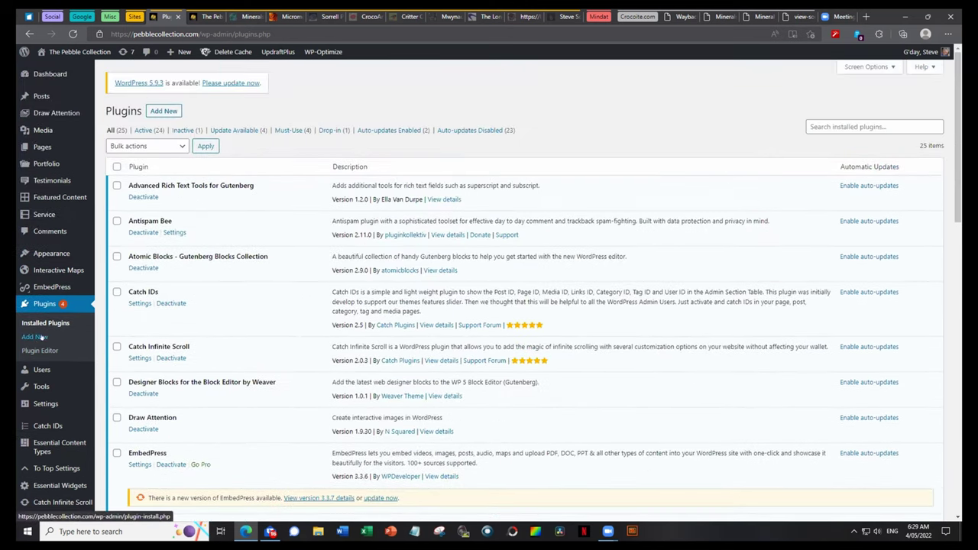
{"action": "mouse_move", "coordinate": [34, 369]}
{"action": "left_click", "coordinate": [34, 370]}
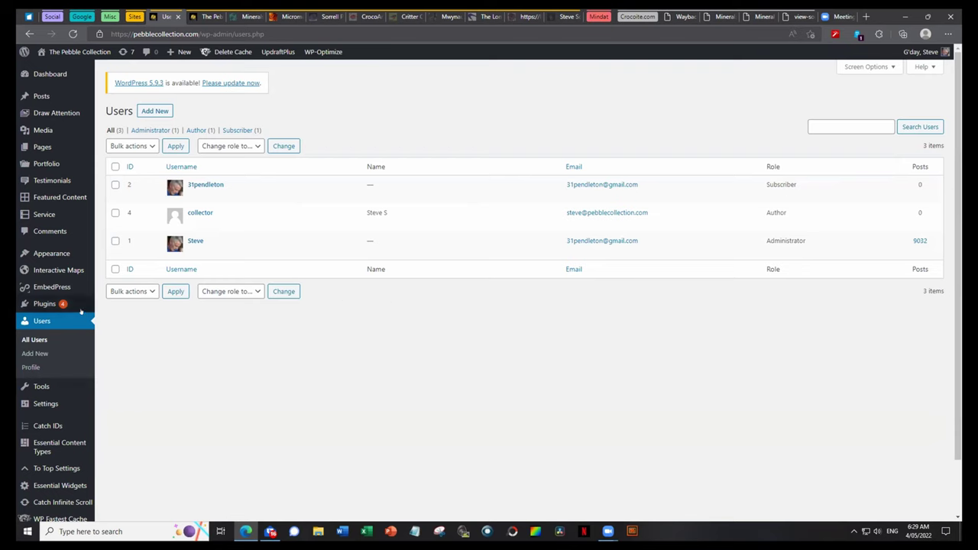
{"action": "mouse_move", "coordinate": [28, 304]}
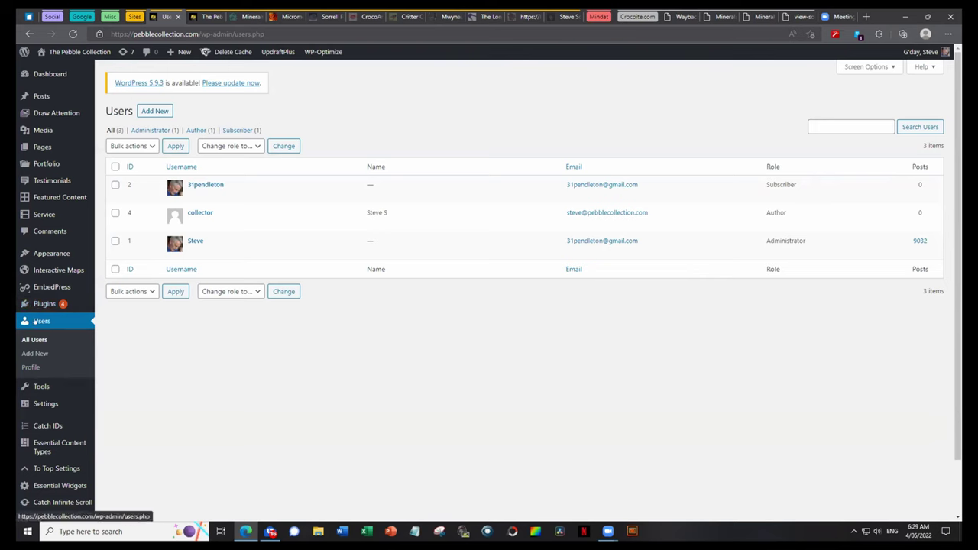
{"action": "left_click", "coordinate": [35, 322]}
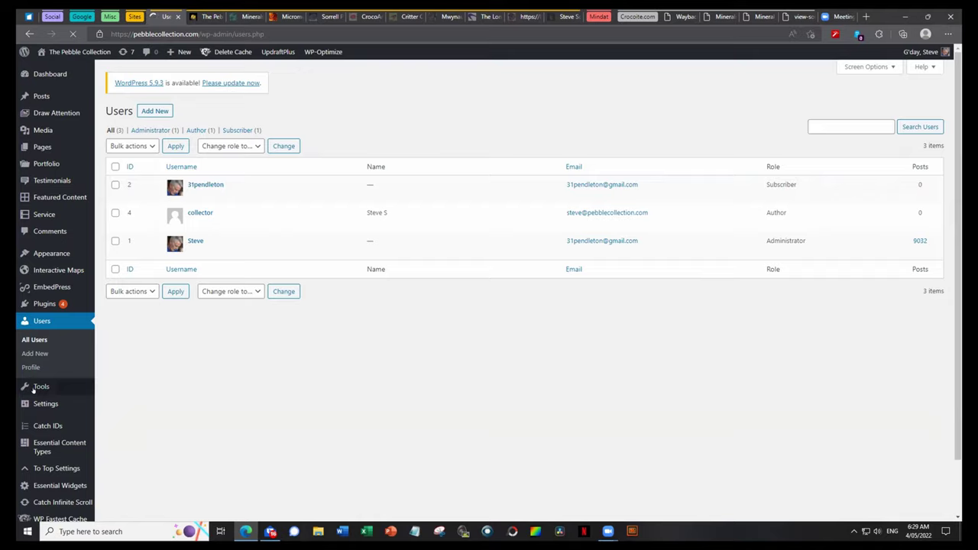
Examine the Reading settings and the full General settings page down to the date, time and cache options
{"action": "scroll", "coordinate": [34, 388], "scroll_direction": "down", "scroll_amount": 1}
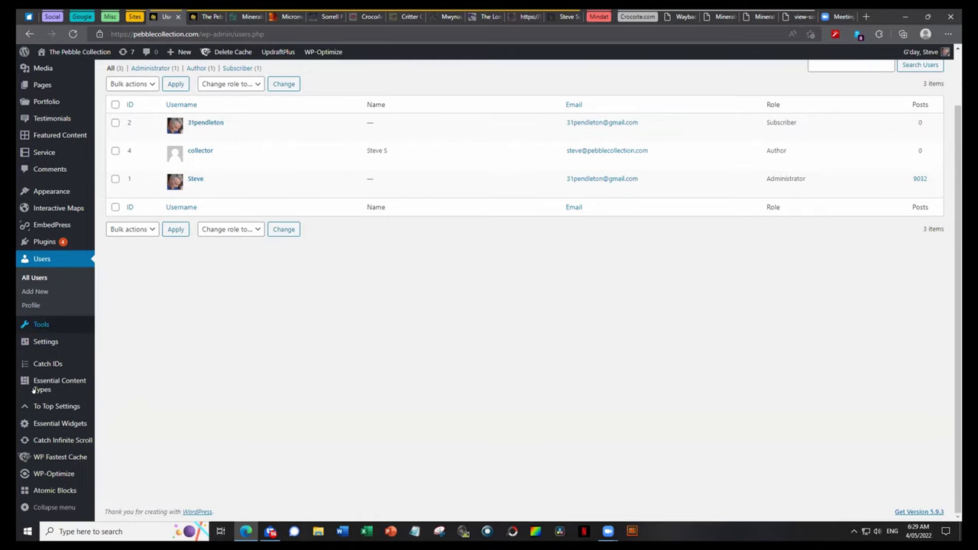
{"action": "left_click", "coordinate": [35, 343]}
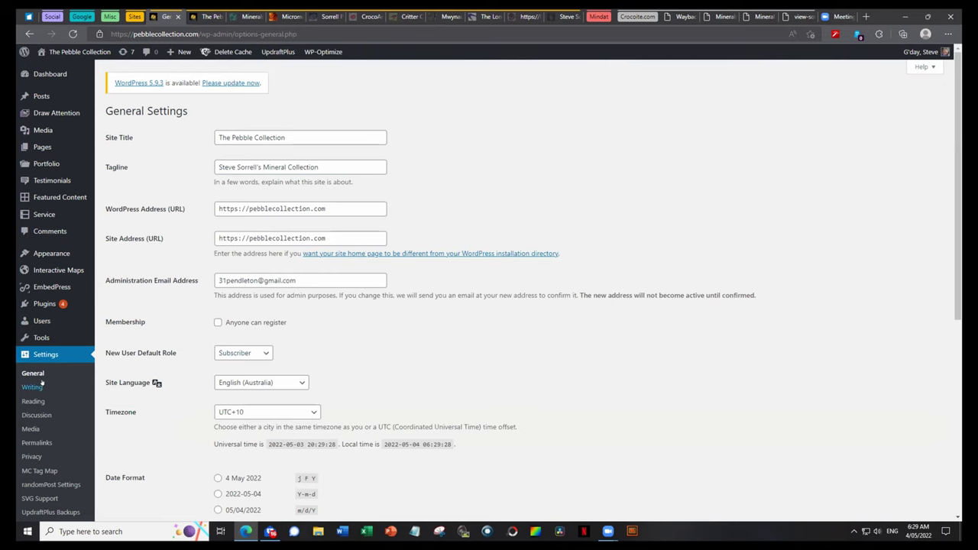
{"action": "left_click", "coordinate": [28, 401]}
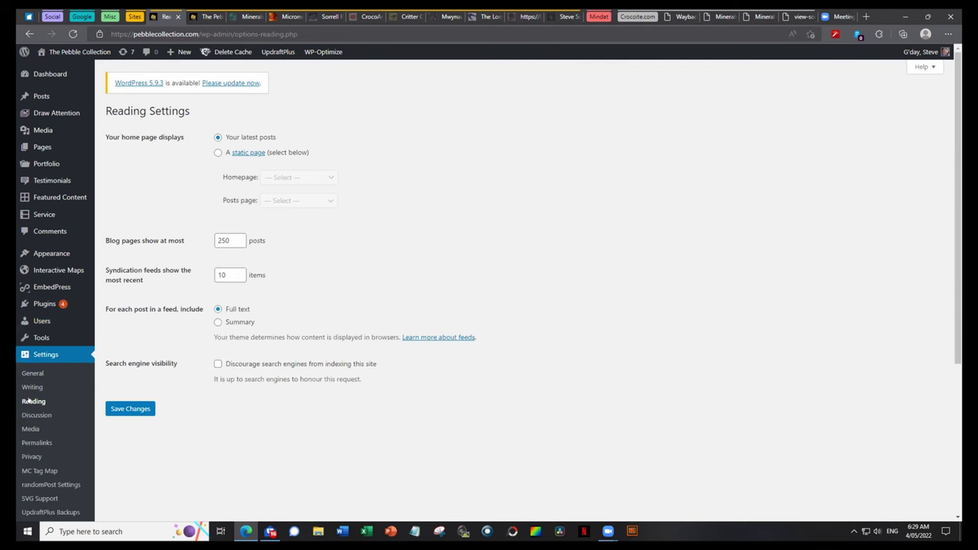
{"action": "left_click", "coordinate": [33, 374]}
{"action": "scroll", "coordinate": [332, 365], "scroll_direction": "down", "scroll_amount": 5}
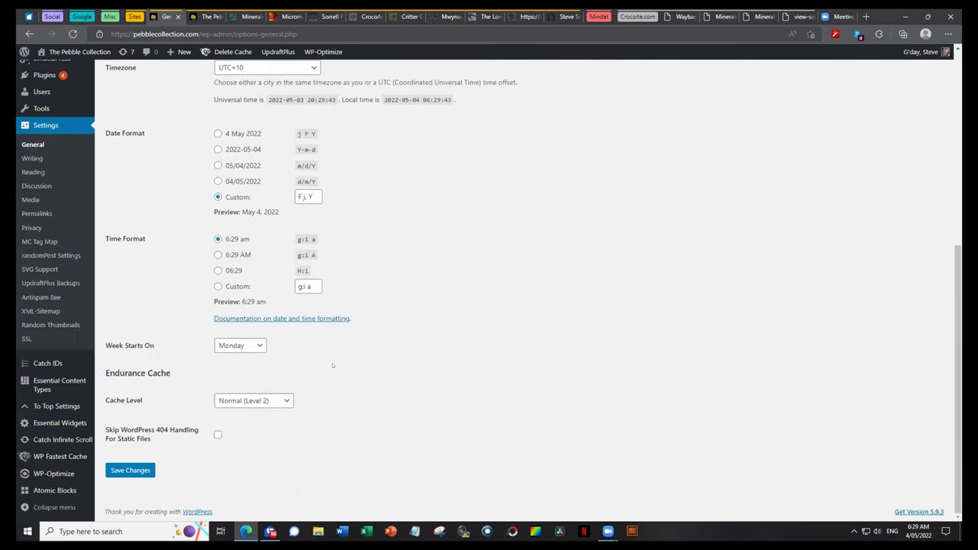
{"action": "scroll", "coordinate": [405, 353], "scroll_direction": "up", "scroll_amount": 5}
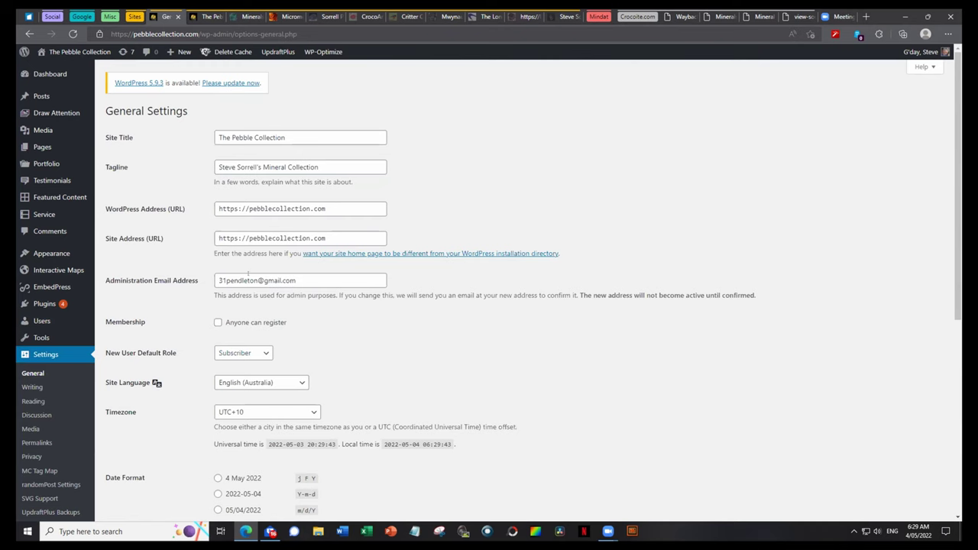
View the site's Writing settings and its Discussion settings
{"action": "scroll", "coordinate": [324, 353], "scroll_direction": "down", "scroll_amount": 2}
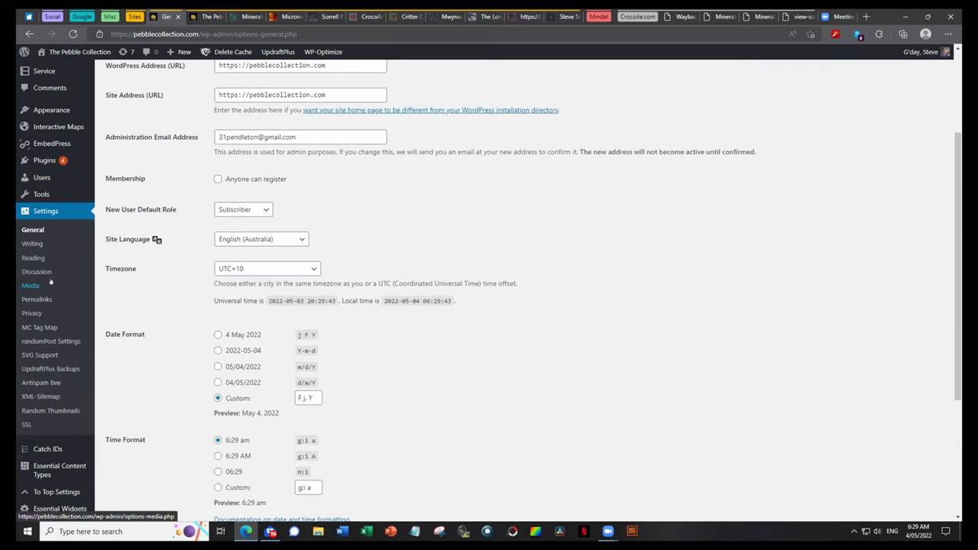
{"action": "left_click", "coordinate": [29, 242]}
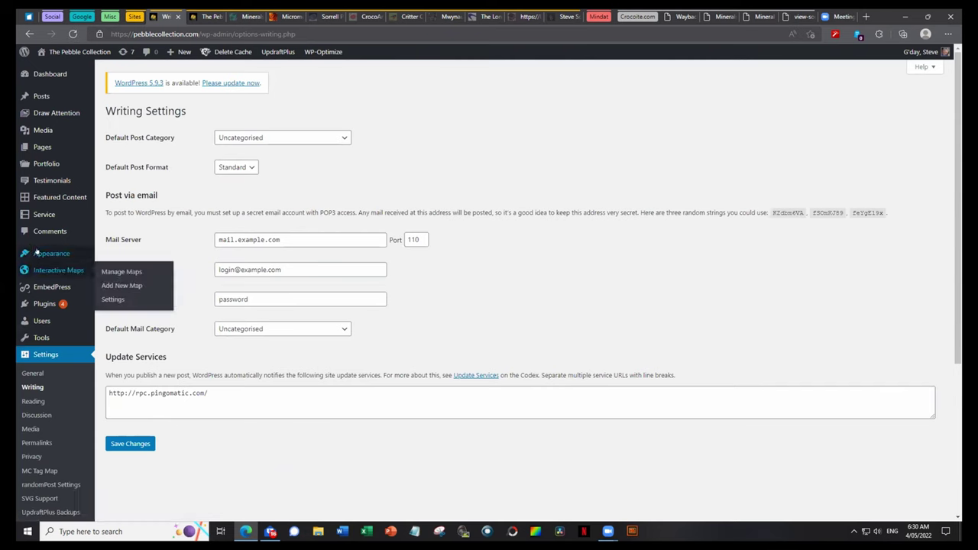
{"action": "left_click", "coordinate": [23, 440]}
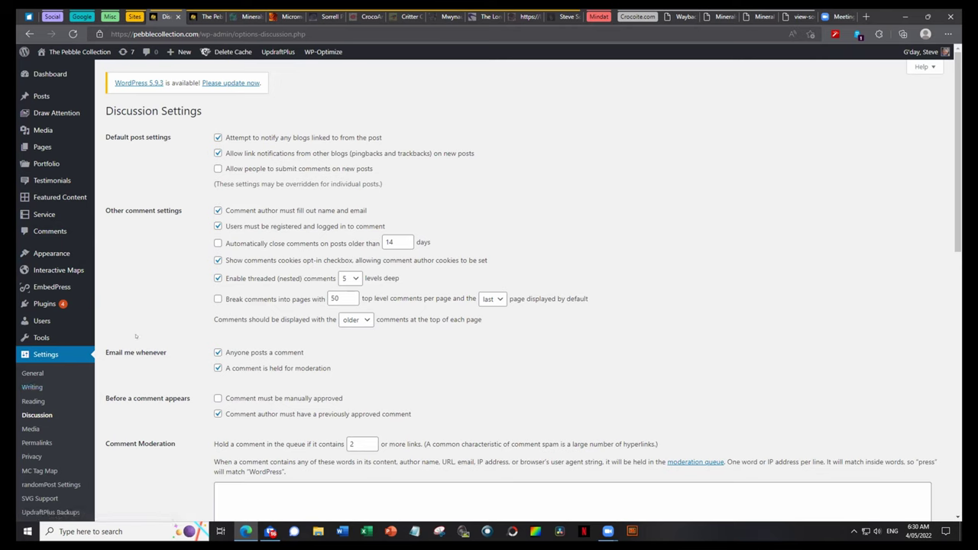
Open the Permalink settings and compare the custom structure with the address of the public ncat VHD11 Chromite post
{"action": "left_click", "coordinate": [31, 442]}
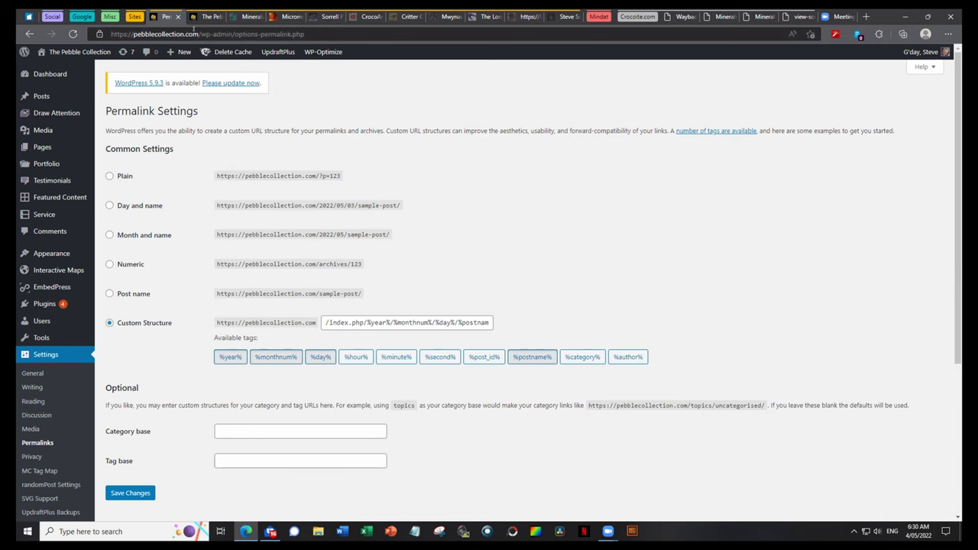
{"action": "left_click", "coordinate": [200, 15]}
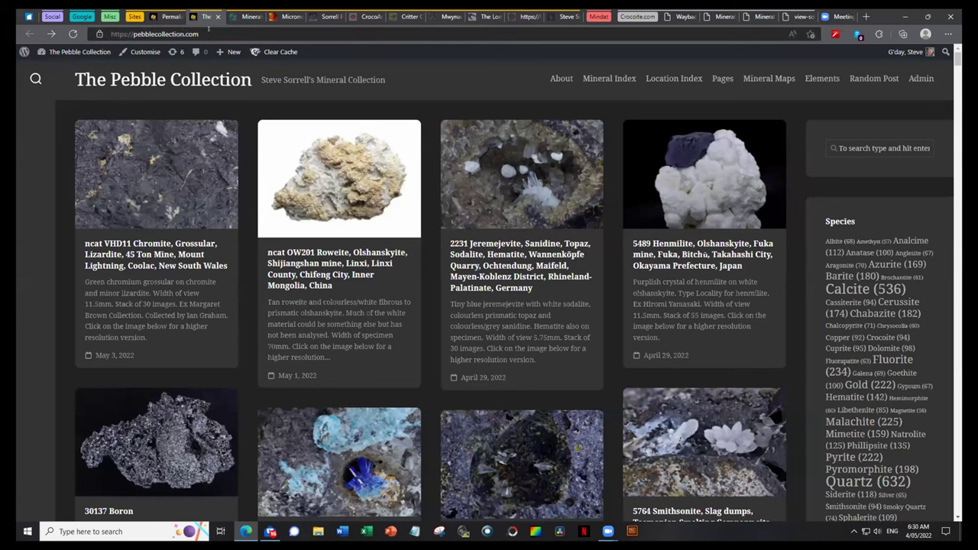
{"action": "left_click", "coordinate": [176, 171]}
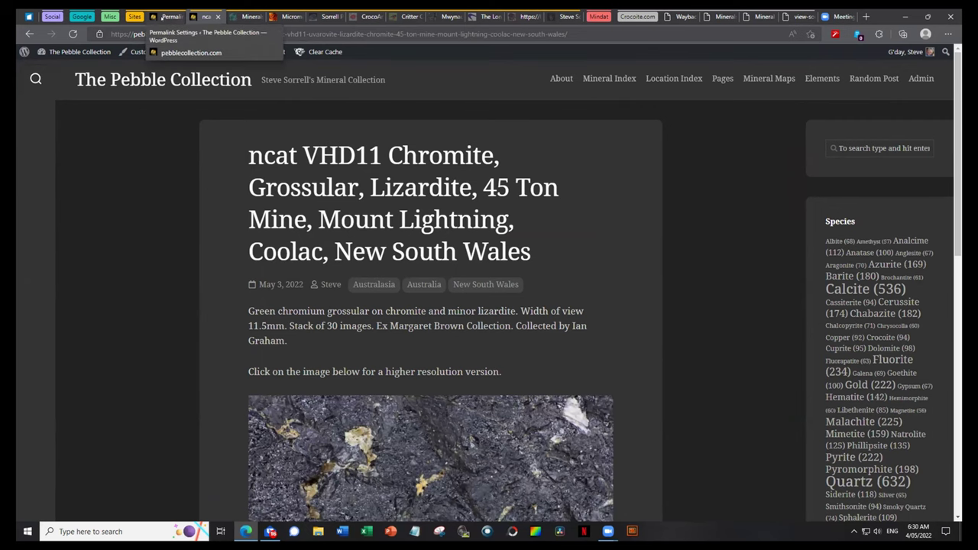
{"action": "left_click", "coordinate": [163, 17]}
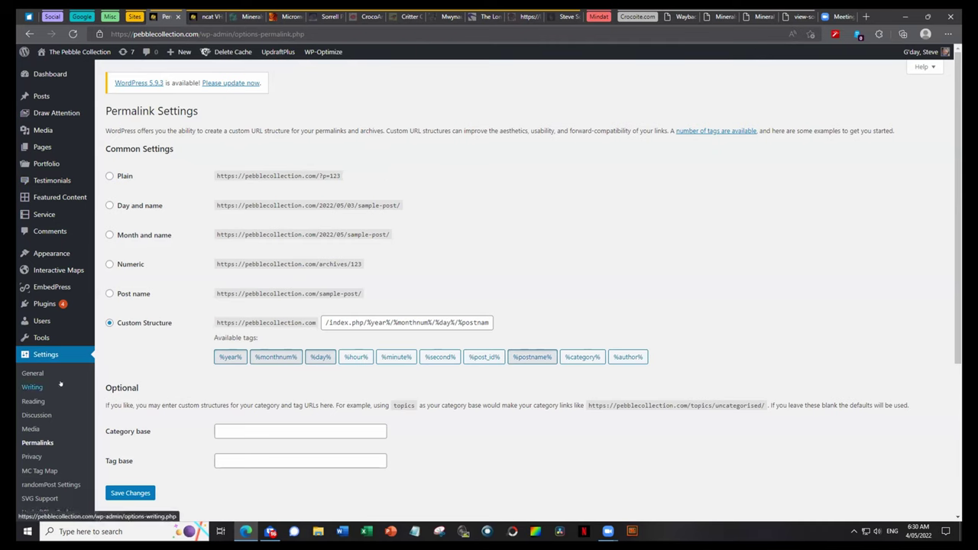
Open the admin list of all posts and check it against the public page of the ncat VHD11 Chromite post
{"action": "mouse_move", "coordinate": [59, 329]}
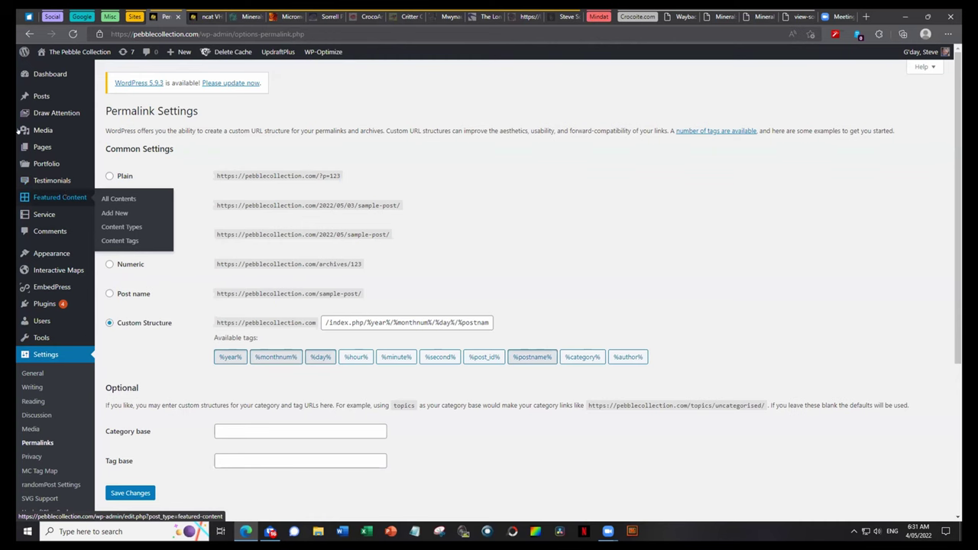
{"action": "left_click", "coordinate": [34, 98]}
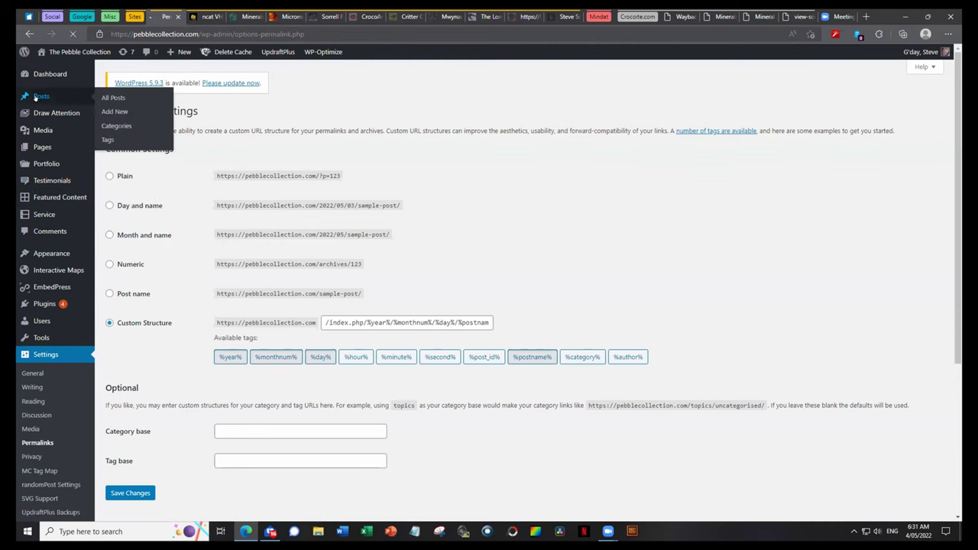
{"action": "mouse_move", "coordinate": [161, 51]}
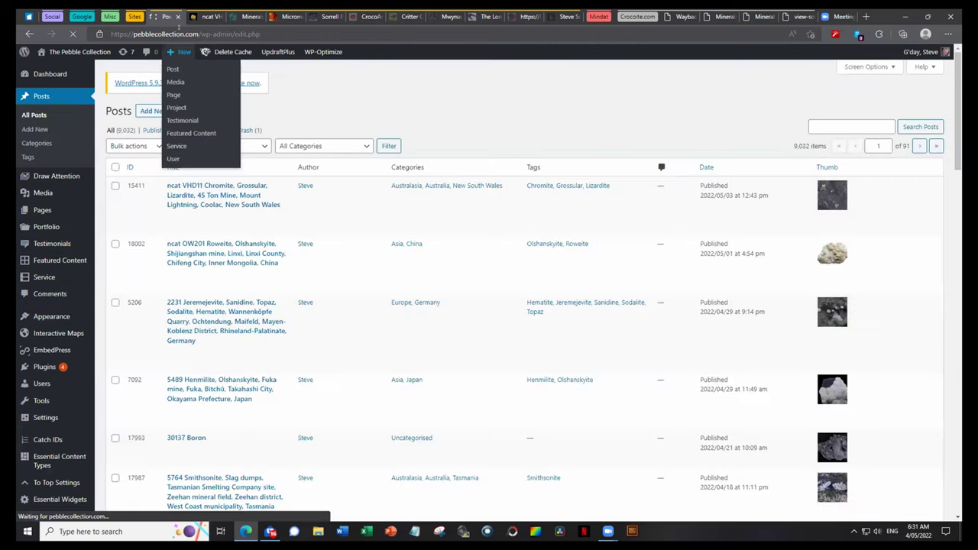
{"action": "left_click", "coordinate": [205, 16]}
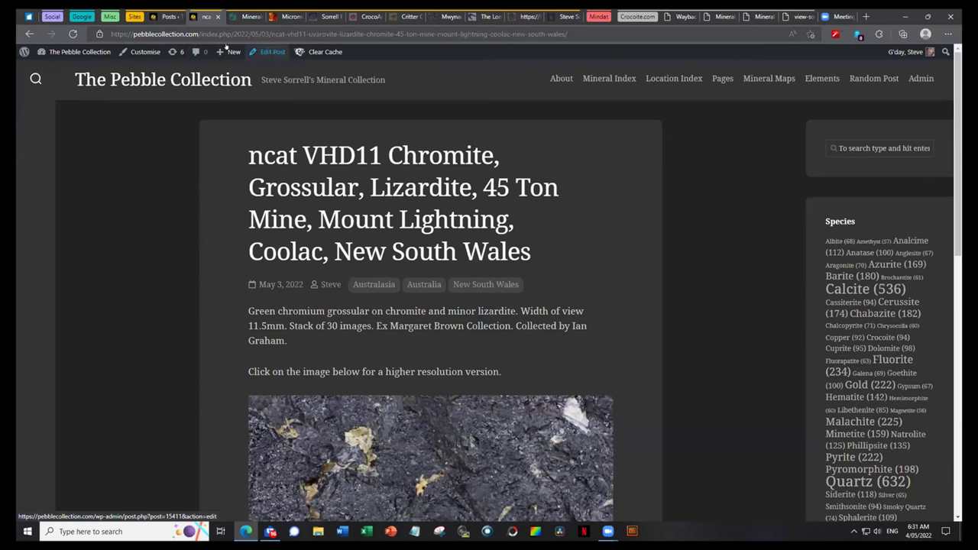
{"action": "left_click", "coordinate": [164, 16]}
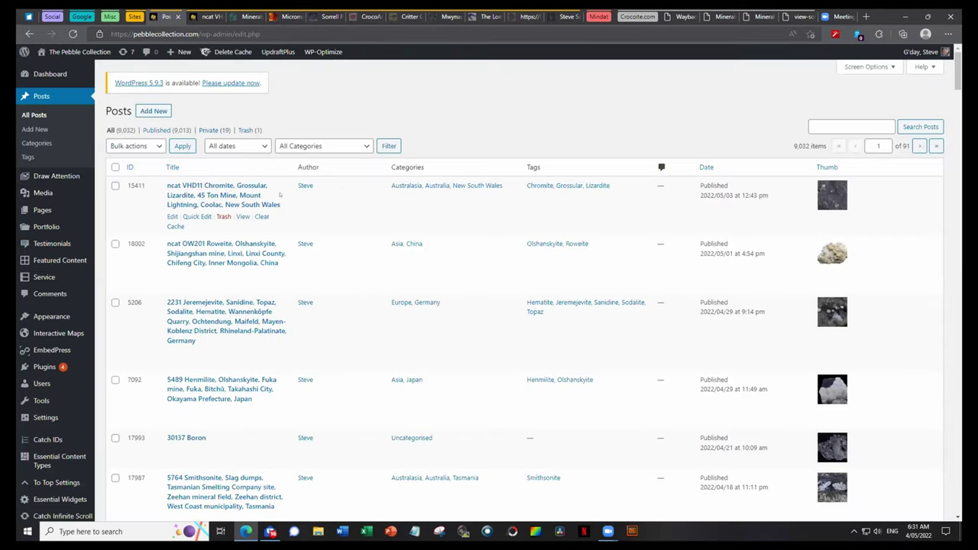
Open Quick Edit for the ncat VHD11 Chromite post, examine its categories and tags, and cancel without updating
{"action": "left_click", "coordinate": [195, 216]}
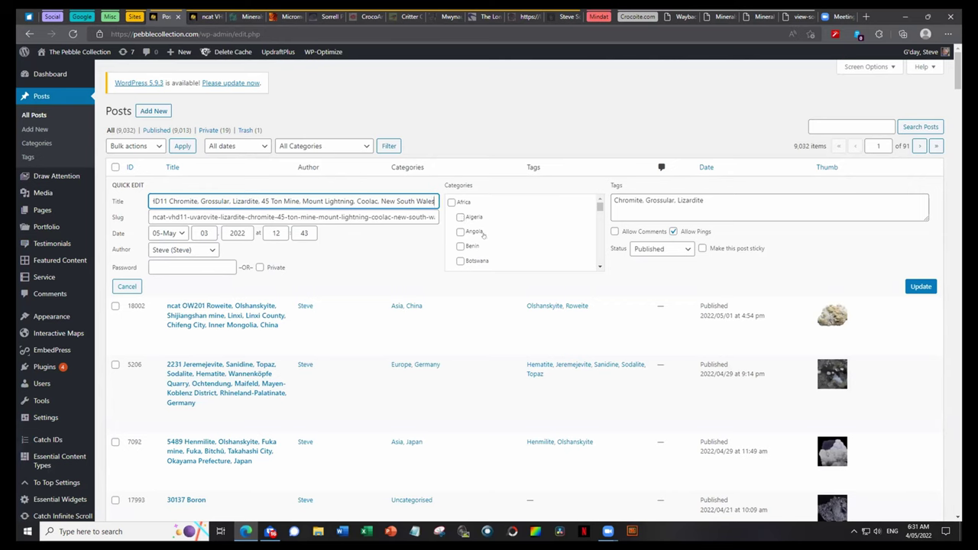
{"action": "scroll", "coordinate": [484, 232], "scroll_direction": "down", "scroll_amount": 1}
{"action": "scroll", "coordinate": [484, 233], "scroll_direction": "down", "scroll_amount": 5}
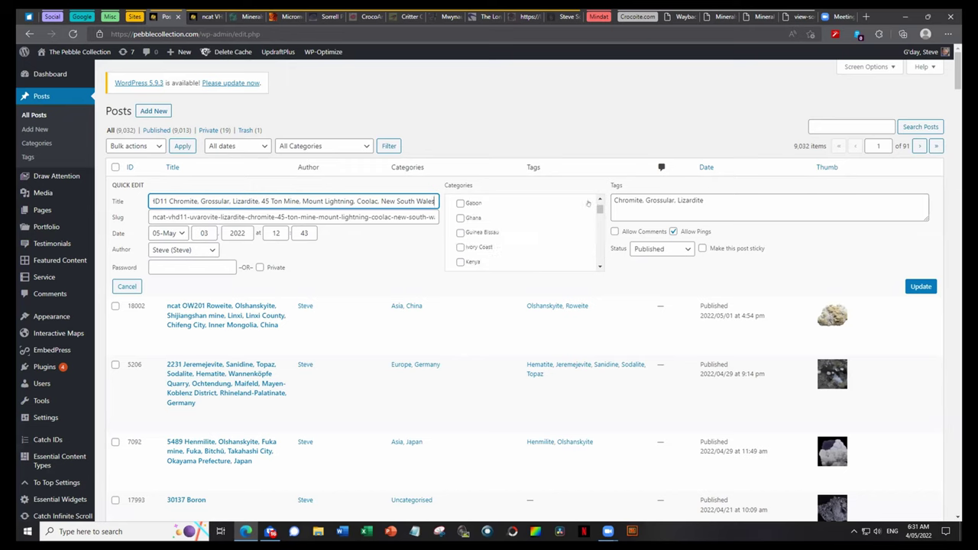
{"action": "left_click", "coordinate": [719, 195]}
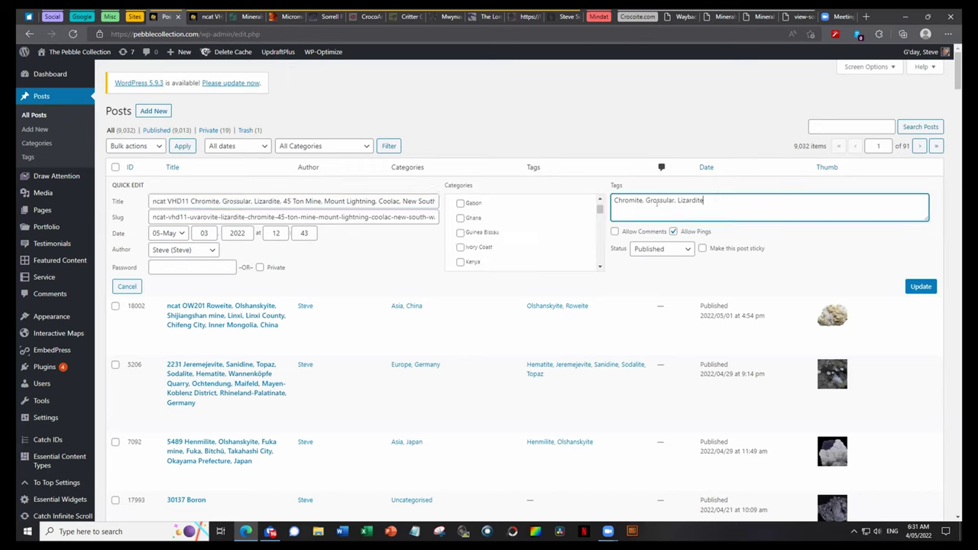
{"action": "left_click", "coordinate": [641, 278]}
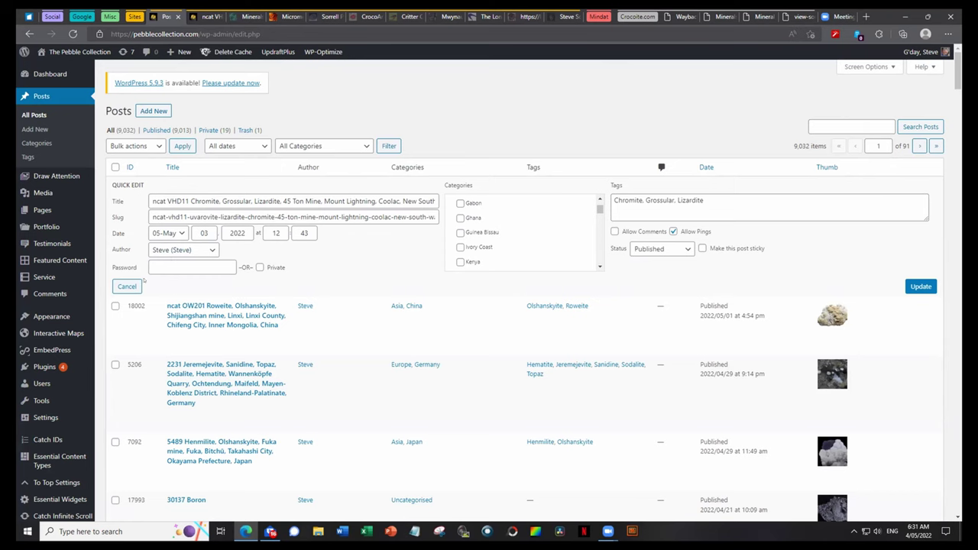
{"action": "left_click", "coordinate": [127, 287]}
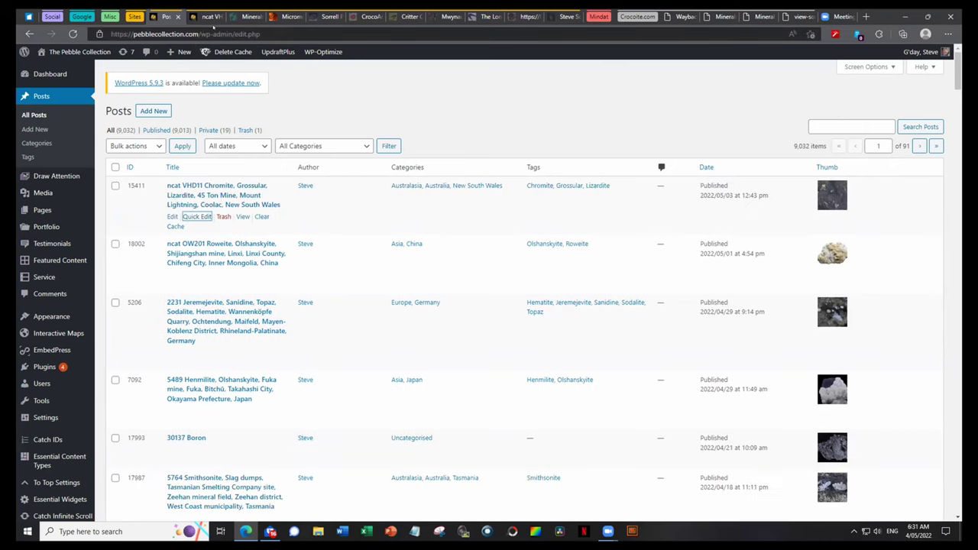
Open the ncat VHD11 Chromite post's editor from its public page, restore the public view and return to the posts list
{"action": "left_click", "coordinate": [205, 18]}
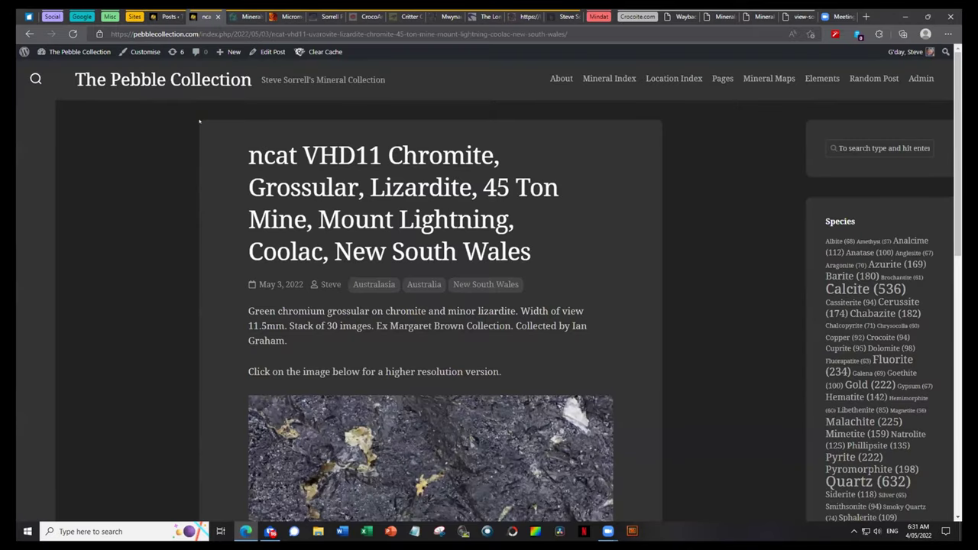
{"action": "left_click", "coordinate": [273, 52]}
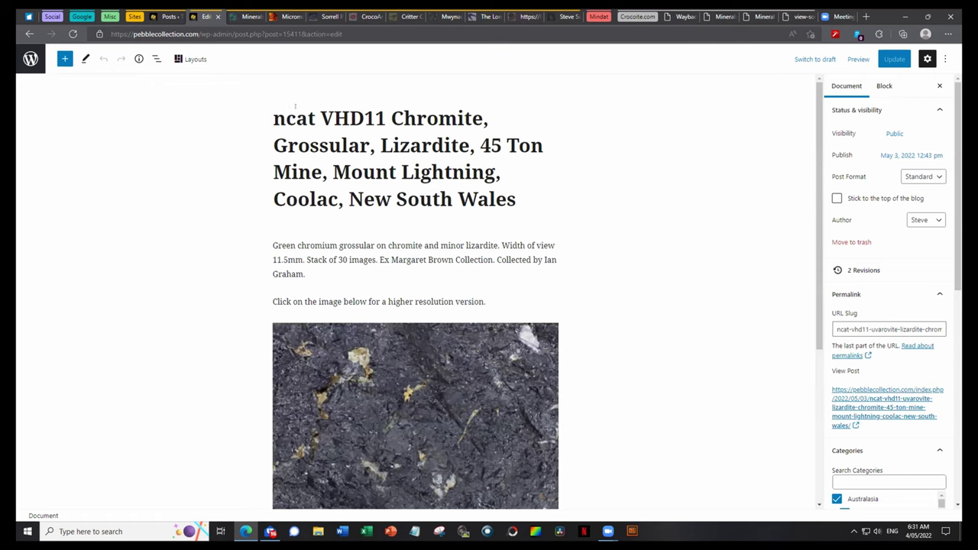
{"action": "left_click", "coordinate": [183, 16]}
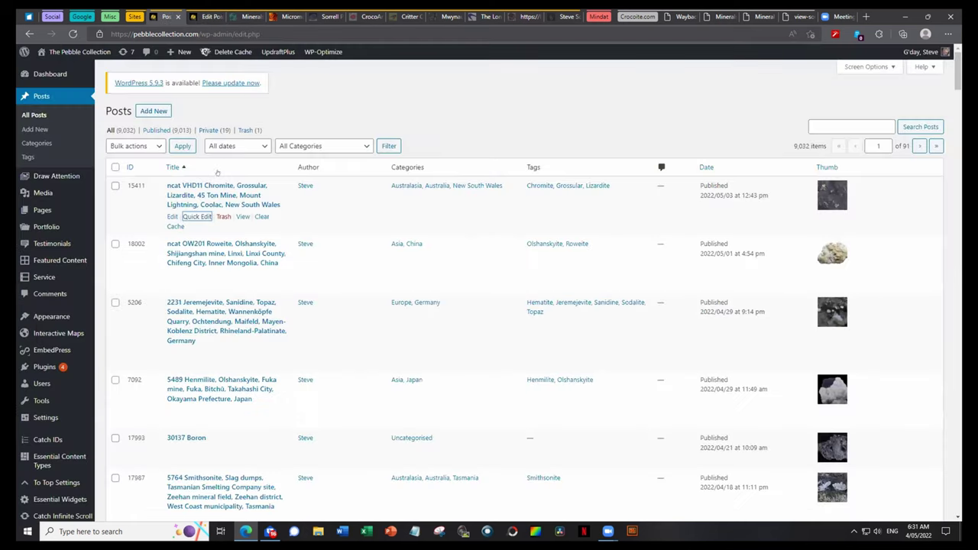
{"action": "left_click", "coordinate": [224, 17]}
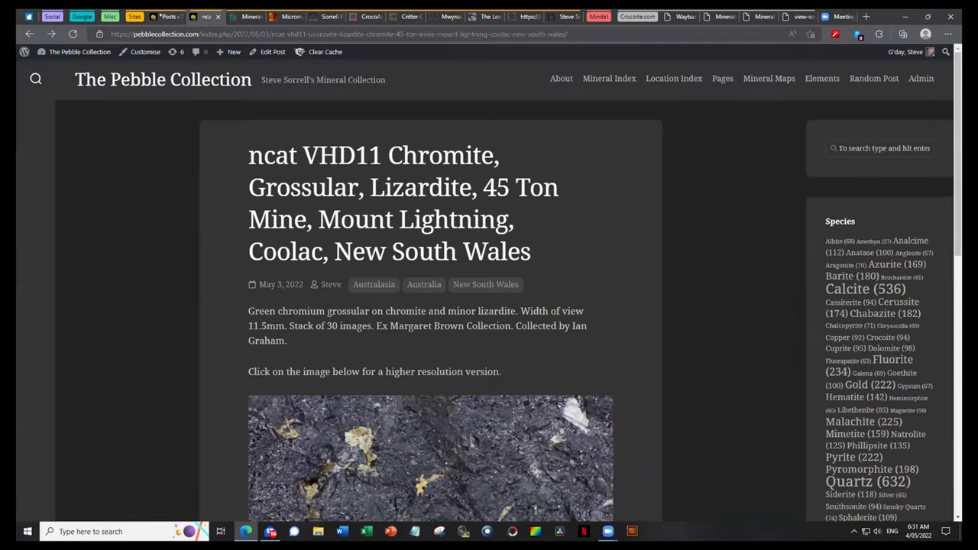
{"action": "left_click", "coordinate": [165, 16]}
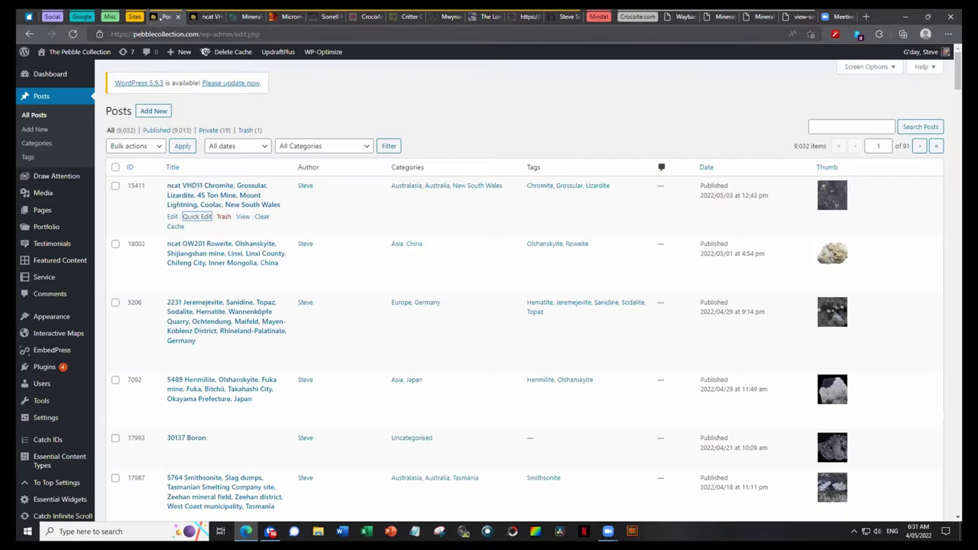
Open the ncat VHD11 Chromite post for editing from the posts list and switch to its public page for comparison
{"action": "key", "text": "shift+Tab"}
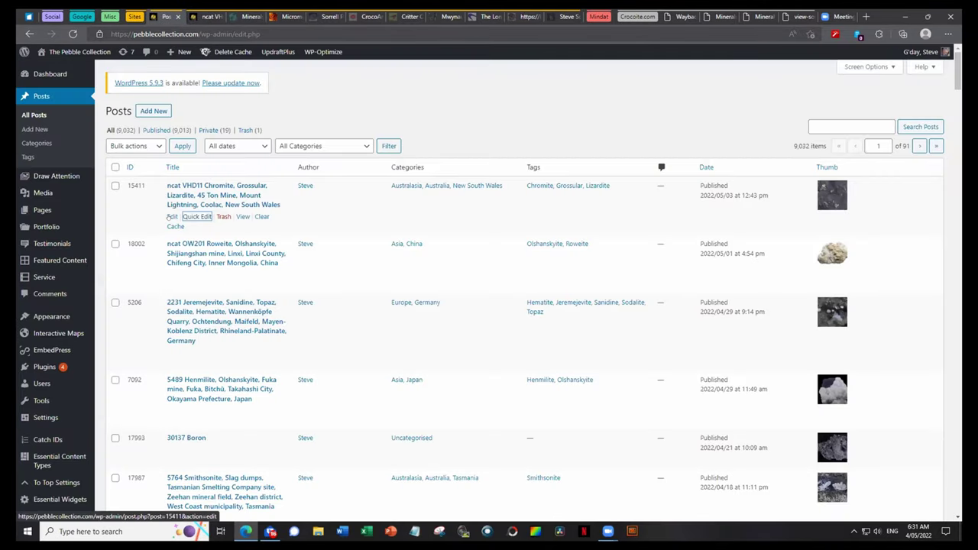
{"action": "key", "text": "Return"}
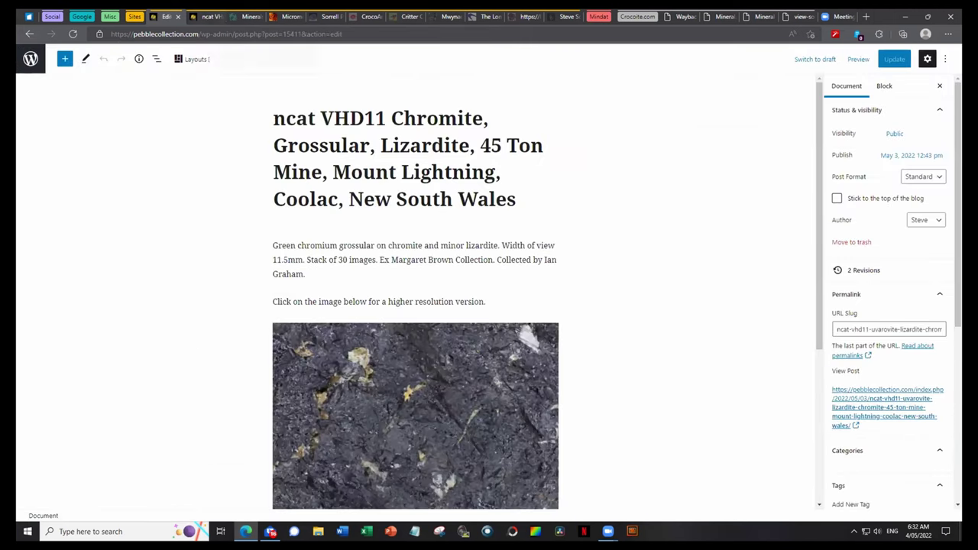
{"action": "left_click", "coordinate": [201, 16]}
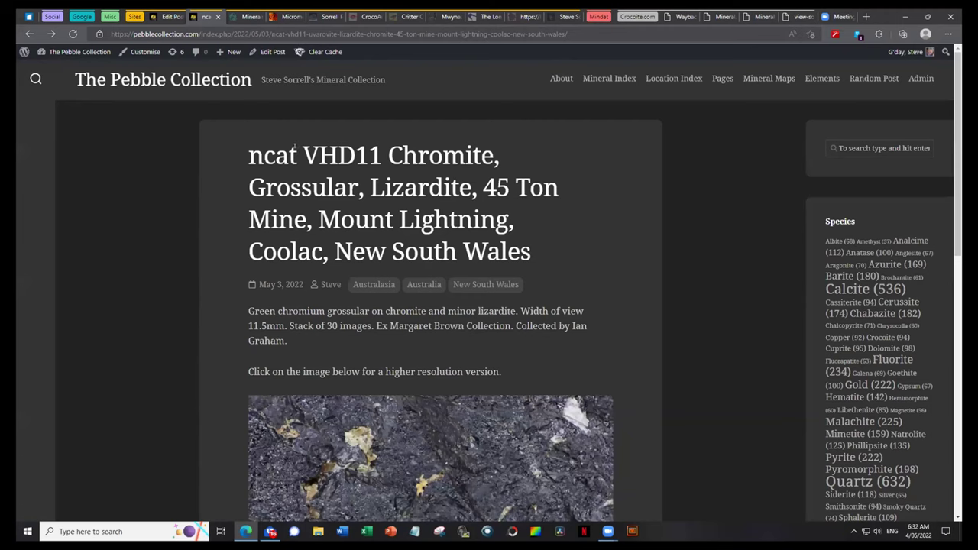
Return to the ncat VHD11 Chromite post's editor, inspect the link attached to its photo, and review the post's content blocks
{"action": "left_click", "coordinate": [165, 17]}
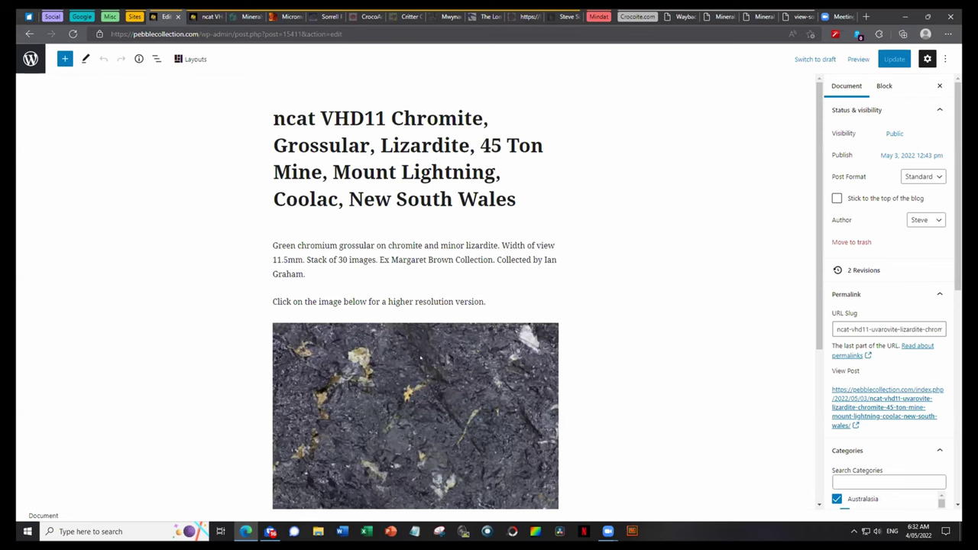
{"action": "left_click", "coordinate": [550, 417]}
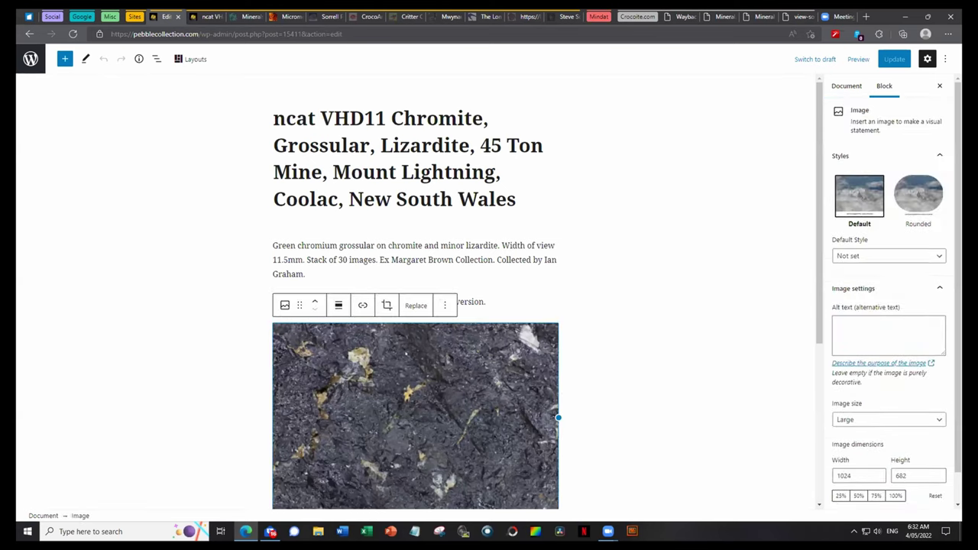
{"action": "left_click", "coordinate": [363, 304]}
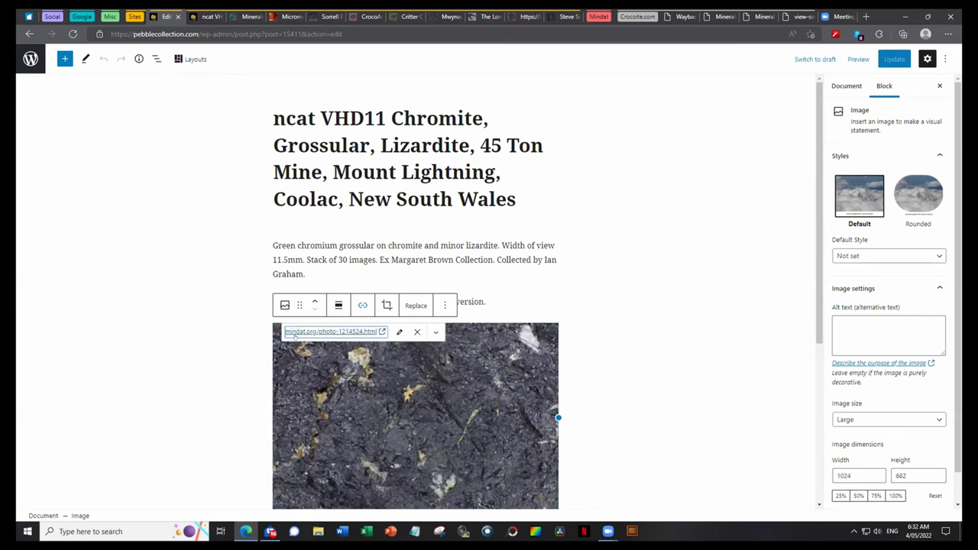
{"action": "left_click", "coordinate": [619, 319]}
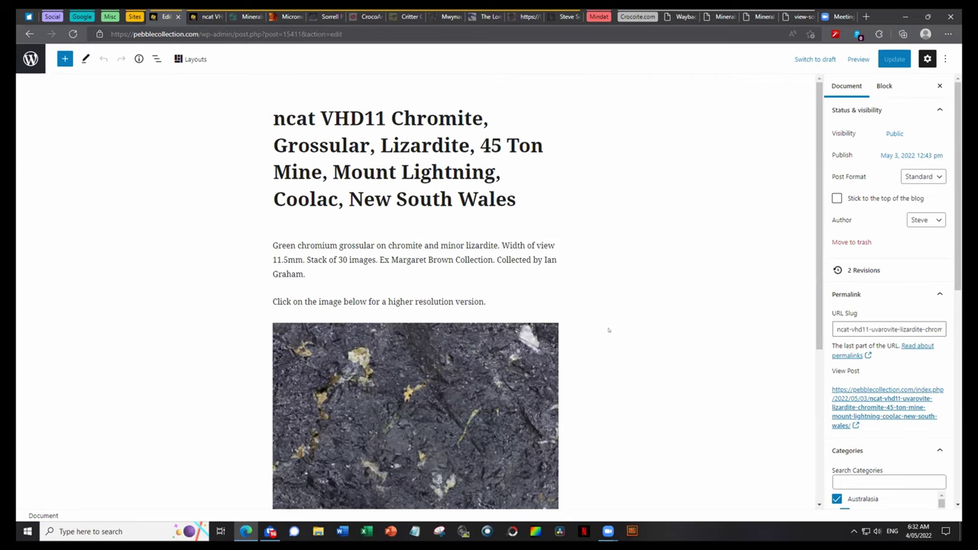
{"action": "scroll", "coordinate": [610, 330], "scroll_direction": "down", "scroll_amount": 2}
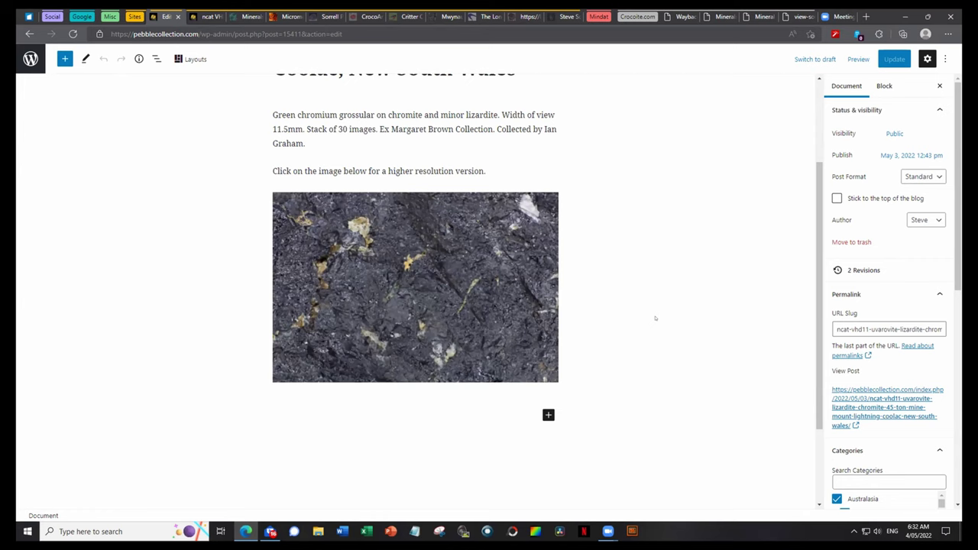
{"action": "scroll", "coordinate": [656, 313], "scroll_direction": "up", "scroll_amount": 2}
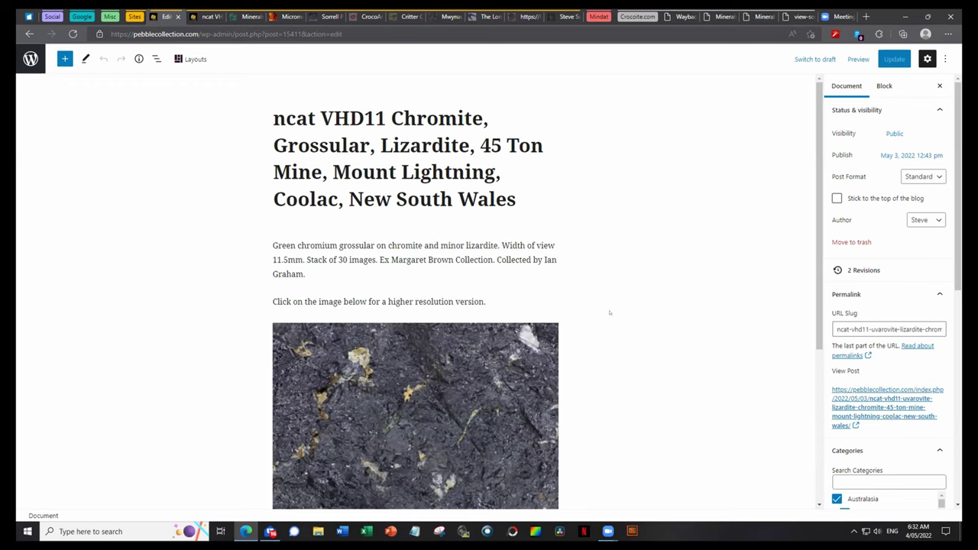
{"action": "scroll", "coordinate": [632, 353], "scroll_direction": "down", "scroll_amount": 3}
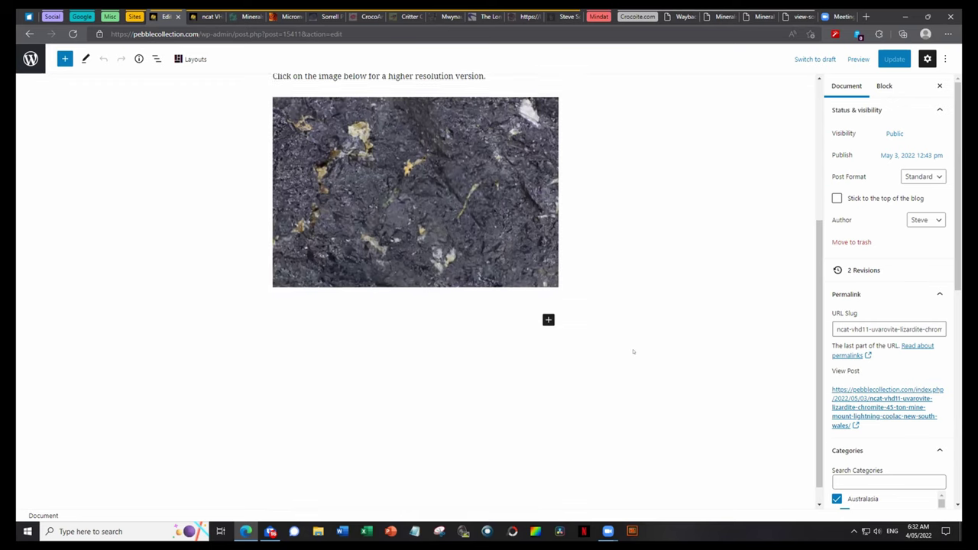
{"action": "scroll", "coordinate": [634, 323], "scroll_direction": "up", "scroll_amount": 3}
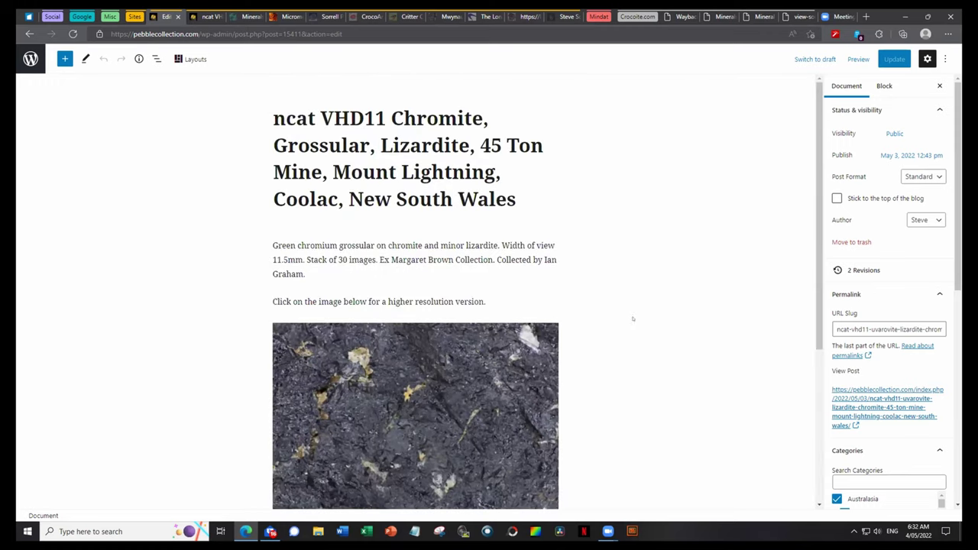
Switch to the post's public page and examine its categories, description, photo, tags and the related posts beneath it
{"action": "left_click", "coordinate": [200, 16]}
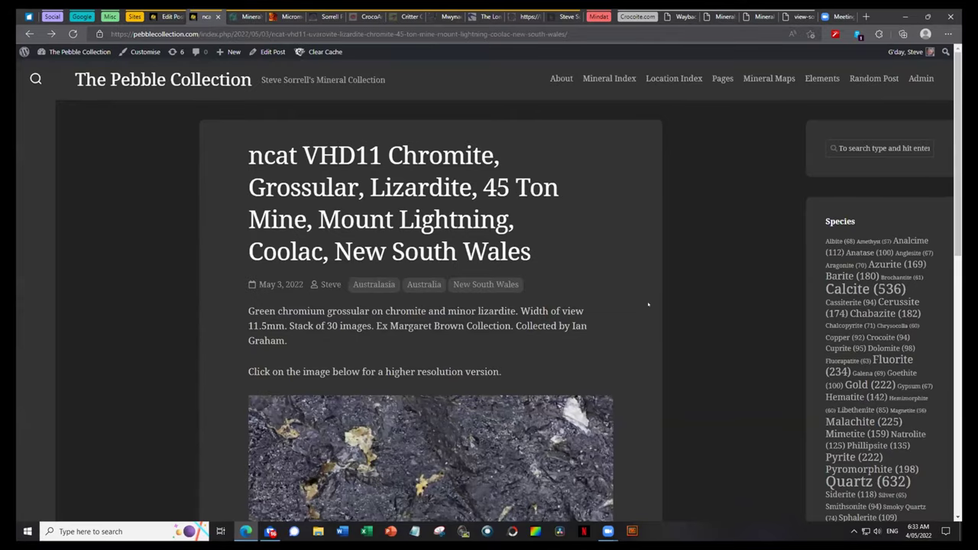
{"action": "scroll", "coordinate": [648, 305], "scroll_direction": "down", "scroll_amount": 9}
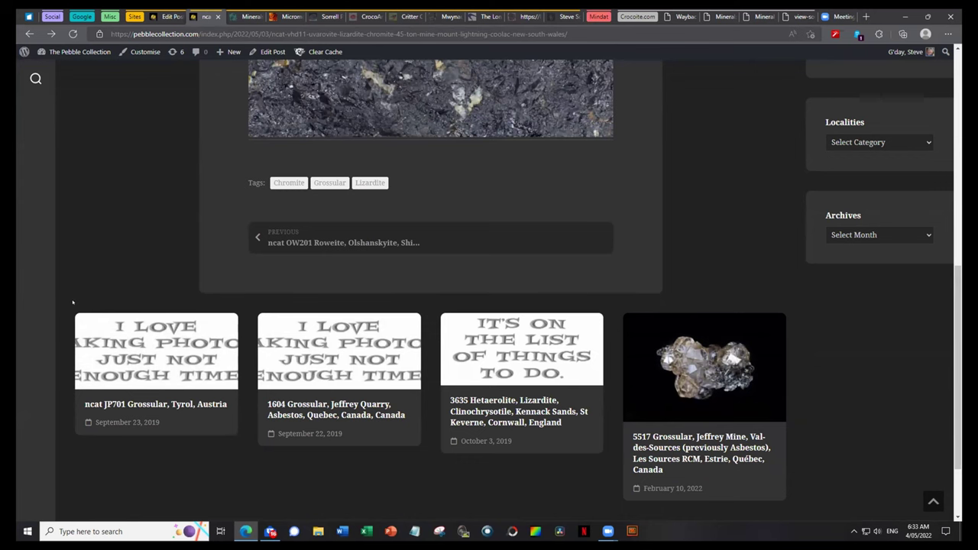
{"action": "scroll", "coordinate": [79, 296], "scroll_direction": "up", "scroll_amount": 10}
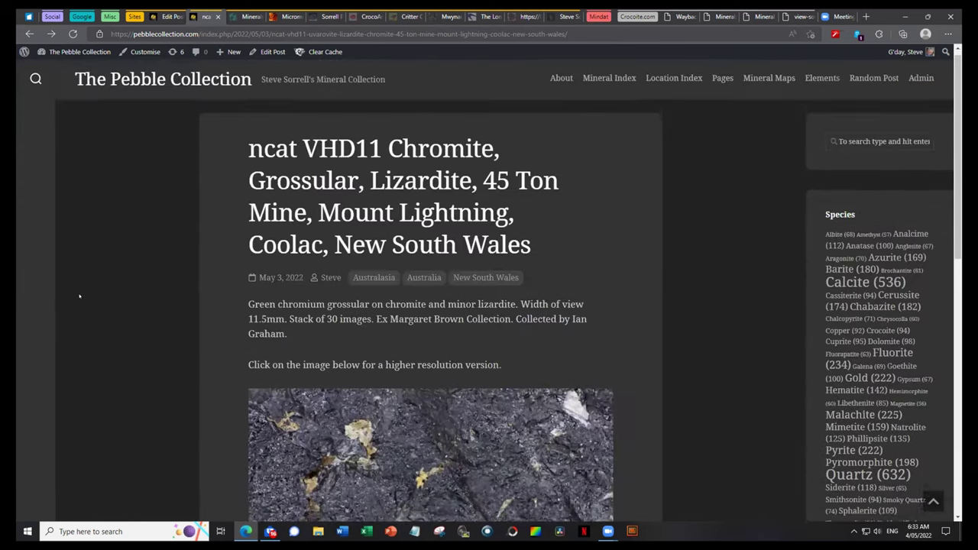
{"action": "scroll", "coordinate": [79, 296], "scroll_direction": "down", "scroll_amount": 1}
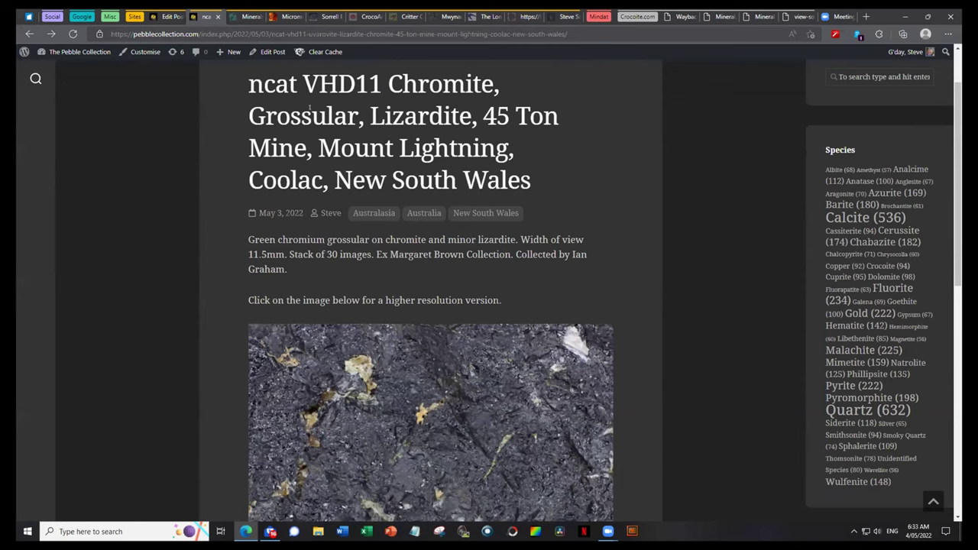
{"action": "scroll", "coordinate": [122, 333], "scroll_direction": "down", "scroll_amount": 10}
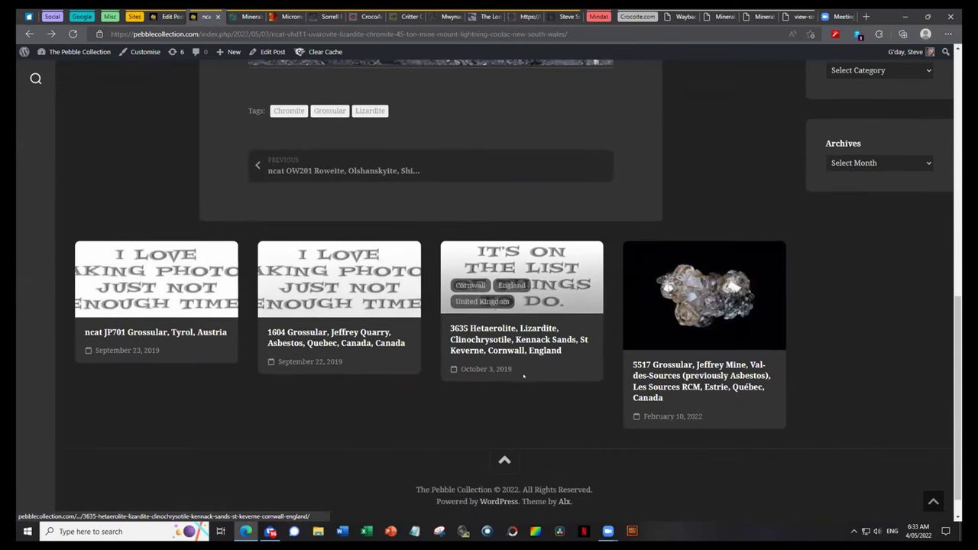
{"action": "scroll", "coordinate": [530, 359], "scroll_direction": "up", "scroll_amount": 10}
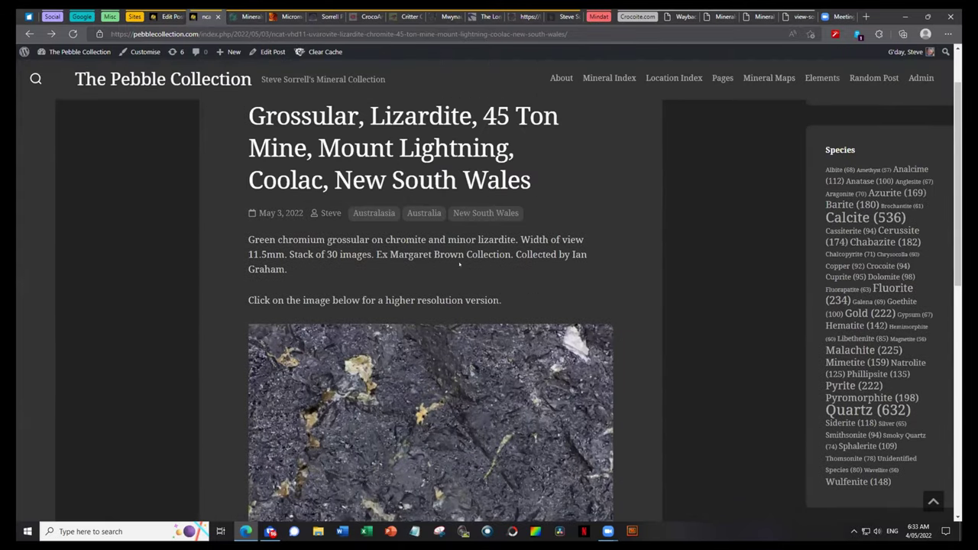
{"action": "scroll", "coordinate": [491, 342], "scroll_direction": "down", "scroll_amount": 10}
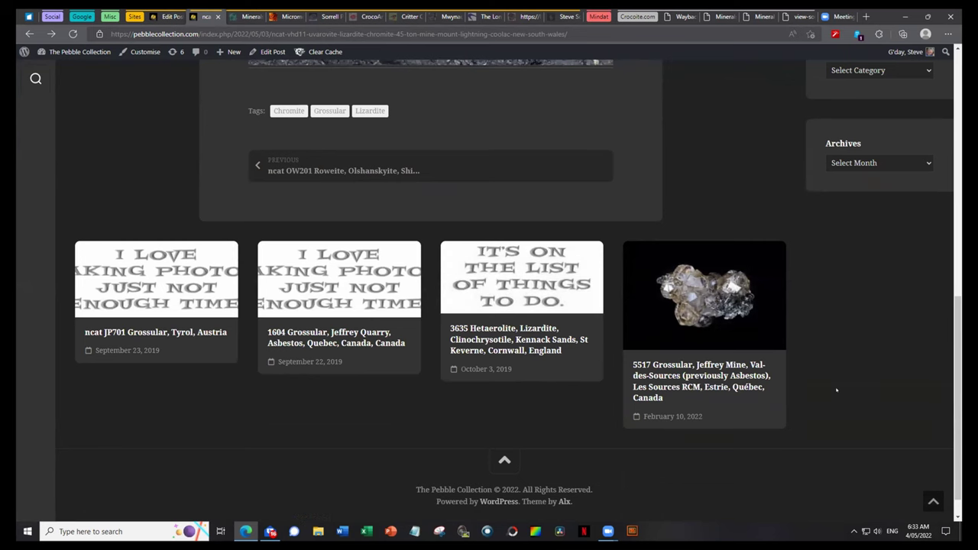
{"action": "scroll", "coordinate": [825, 396], "scroll_direction": "up", "scroll_amount": 3}
{"action": "scroll", "coordinate": [757, 374], "scroll_direction": "up", "scroll_amount": 3}
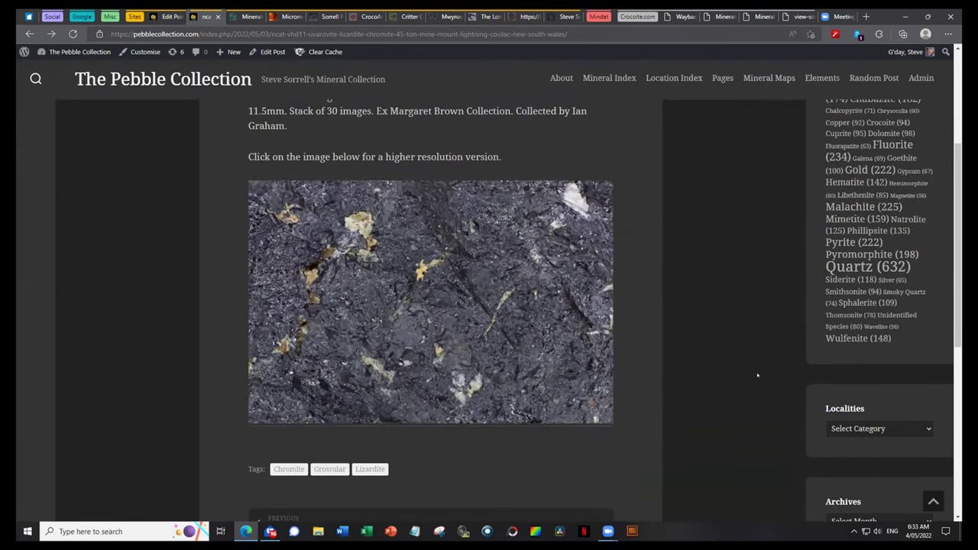
{"action": "scroll", "coordinate": [753, 374], "scroll_direction": "up", "scroll_amount": 1}
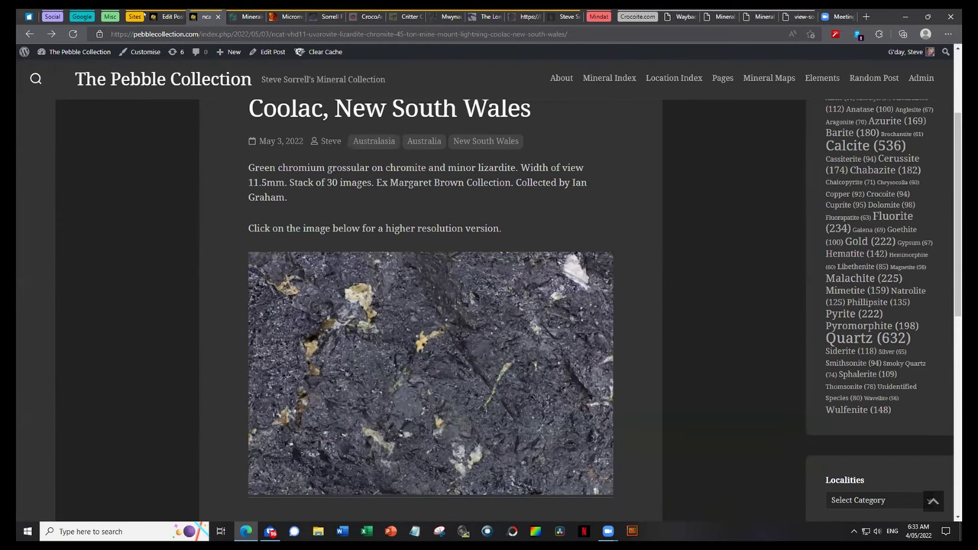
Select the whole URL slug in the post's editor and compare it with the address of the public page
{"action": "left_click", "coordinate": [159, 17]}
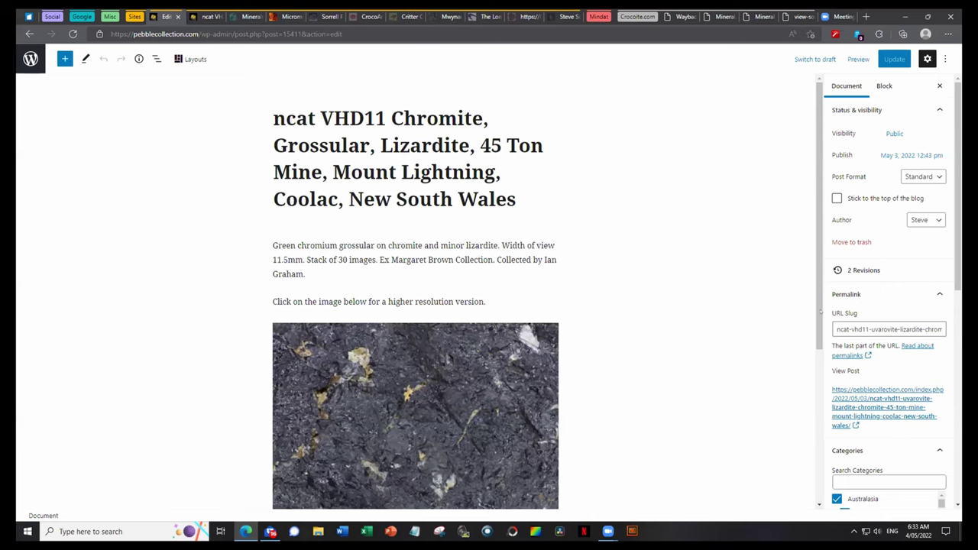
{"action": "left_click_drag", "start_coordinate": [831, 328], "coordinate": [957, 327]}
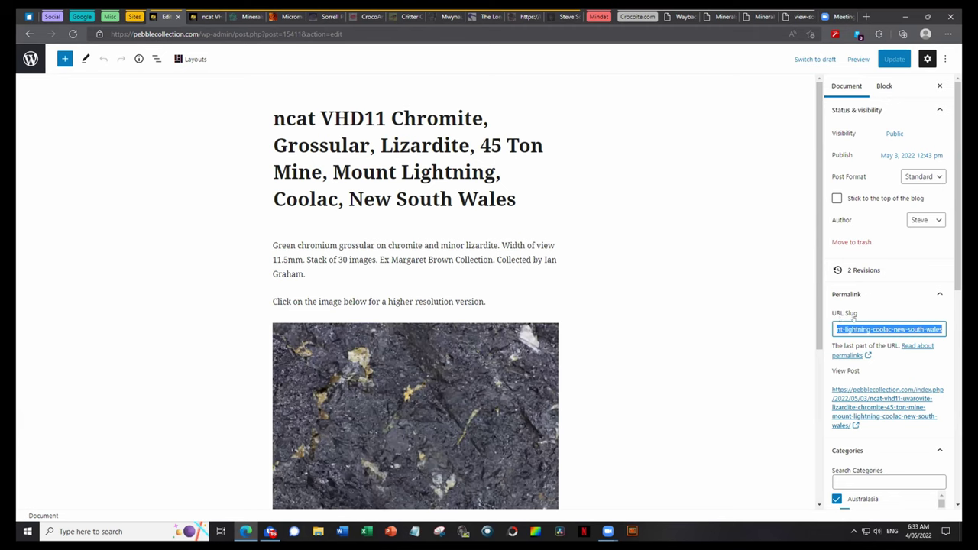
{"action": "left_click", "coordinate": [206, 16]}
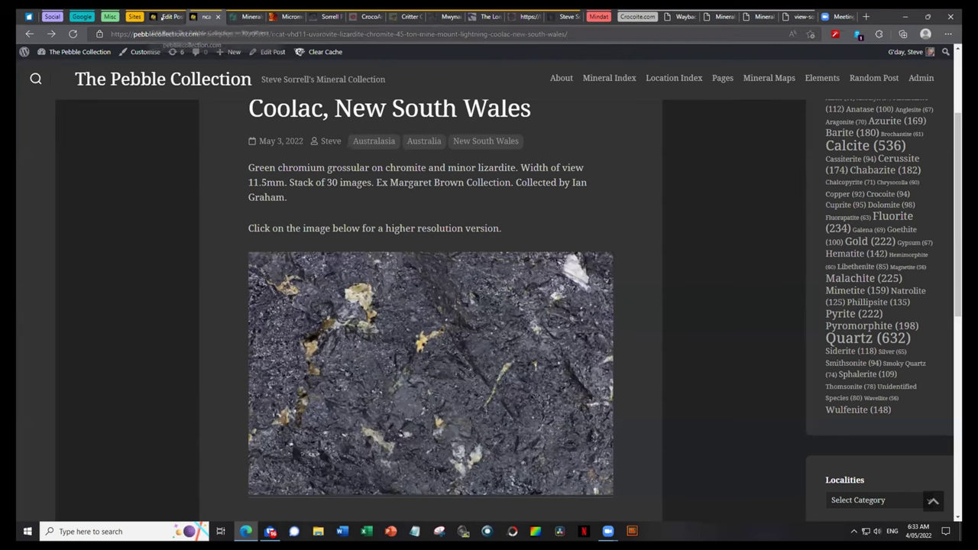
{"action": "left_click", "coordinate": [165, 16]}
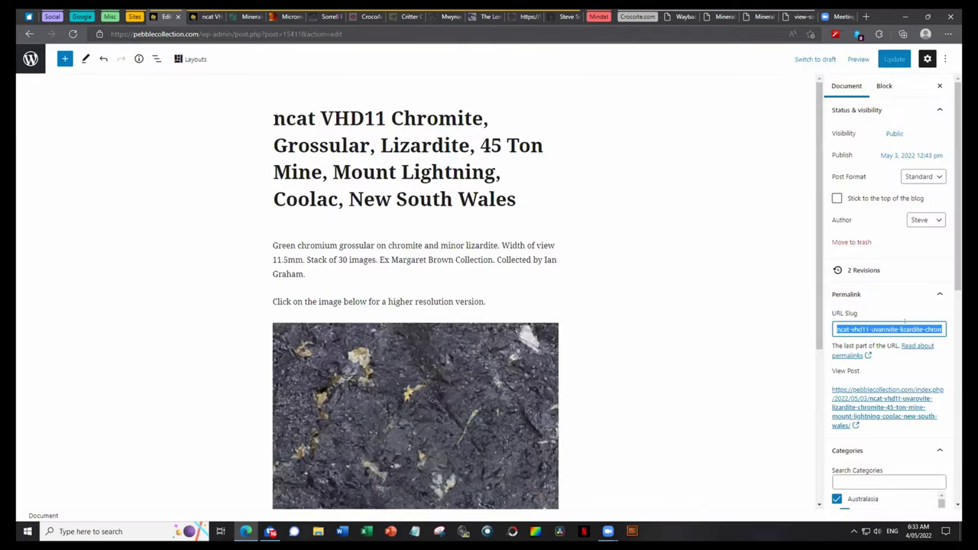
Review the permalink, categories and tags in the post's document settings and check them against the public page
{"action": "scroll", "coordinate": [806, 430], "scroll_direction": "down", "scroll_amount": 1}
{"action": "scroll", "coordinate": [806, 431], "scroll_direction": "up", "scroll_amount": 1}
{"action": "scroll", "coordinate": [954, 449], "scroll_direction": "down", "scroll_amount": 3}
{"action": "scroll", "coordinate": [954, 449], "scroll_direction": "down", "scroll_amount": 2}
{"action": "scroll", "coordinate": [863, 311], "scroll_direction": "up", "scroll_amount": 1}
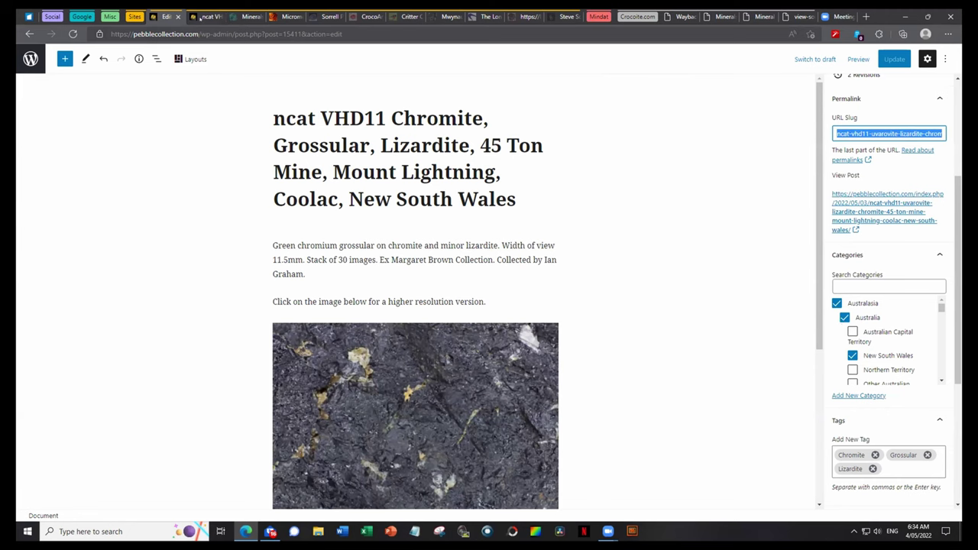
{"action": "key", "text": "ctrl+Tab"}
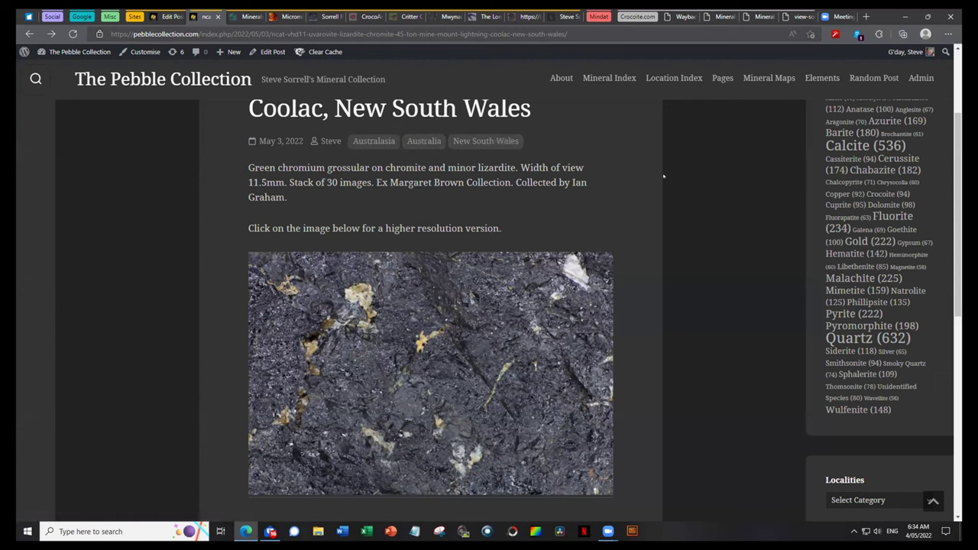
Back in the editor, compare the post's tags with the mineral names by highlighting "Chromite, Grossular, Lizardite," in the title
{"action": "left_click", "coordinate": [160, 16]}
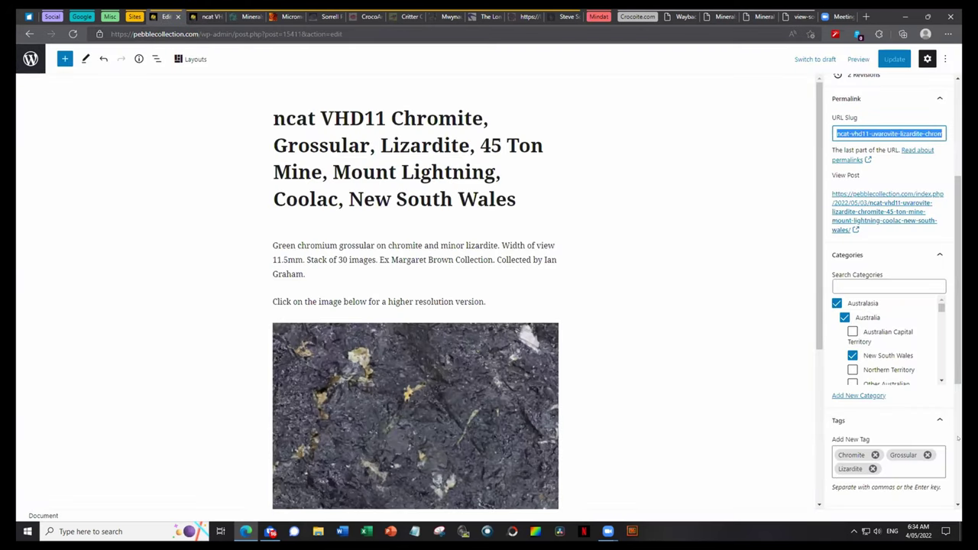
{"action": "scroll", "coordinate": [948, 448], "scroll_direction": "down", "scroll_amount": 1}
{"action": "scroll", "coordinate": [949, 448], "scroll_direction": "down", "scroll_amount": 2}
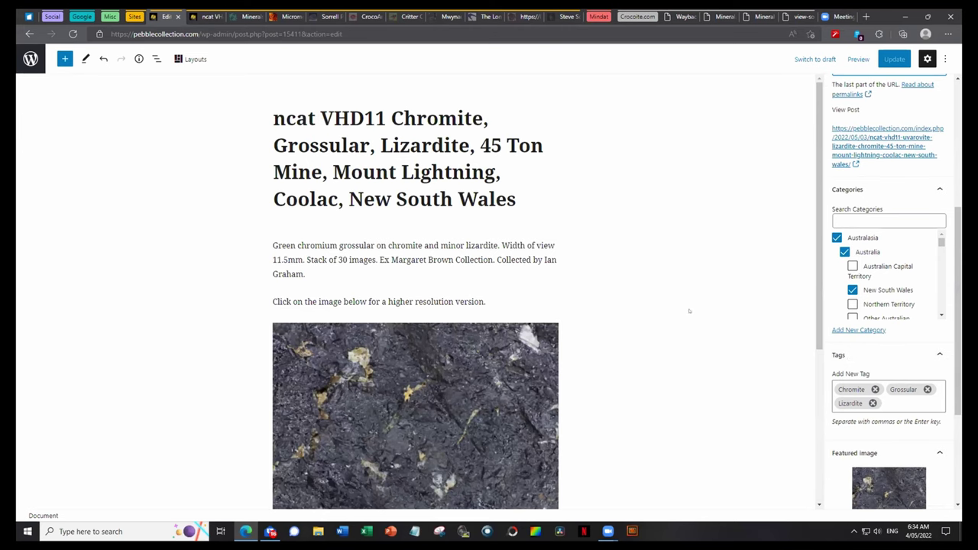
{"action": "scroll", "coordinate": [607, 419], "scroll_direction": "down", "scroll_amount": 3}
{"action": "scroll", "coordinate": [607, 419], "scroll_direction": "up", "scroll_amount": 3}
{"action": "left_click_drag", "start_coordinate": [392, 117], "coordinate": [475, 145]}
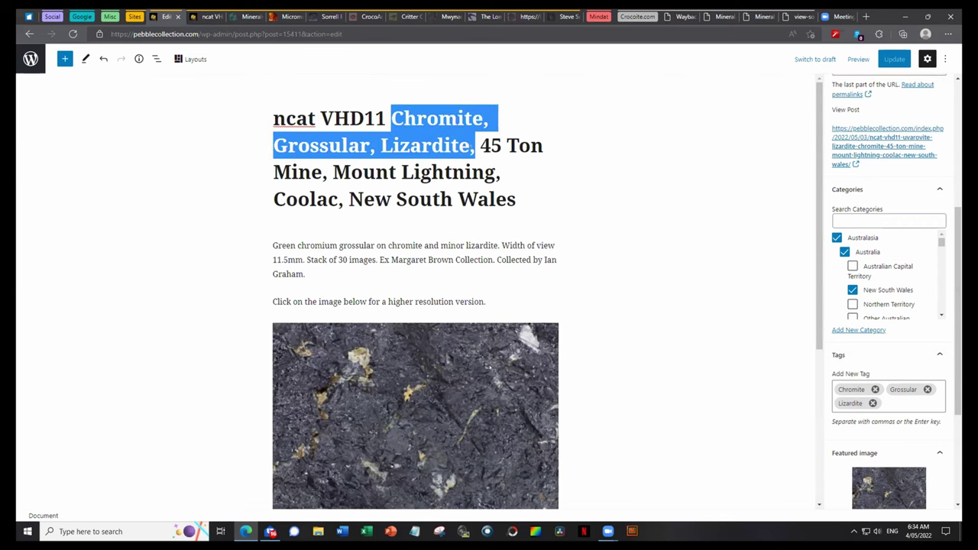
{"action": "left_click", "coordinate": [609, 374]}
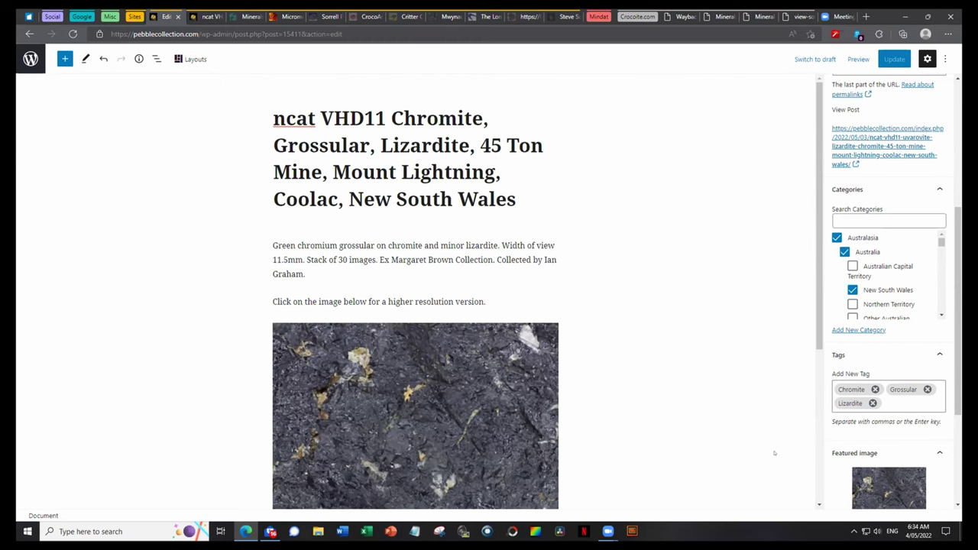
Examine the post's featured image setting, look at the content photo's replacement options, and reselect the photo block
{"action": "scroll", "coordinate": [773, 453], "scroll_direction": "down", "scroll_amount": 1}
{"action": "scroll", "coordinate": [888, 493], "scroll_direction": "down", "scroll_amount": 1}
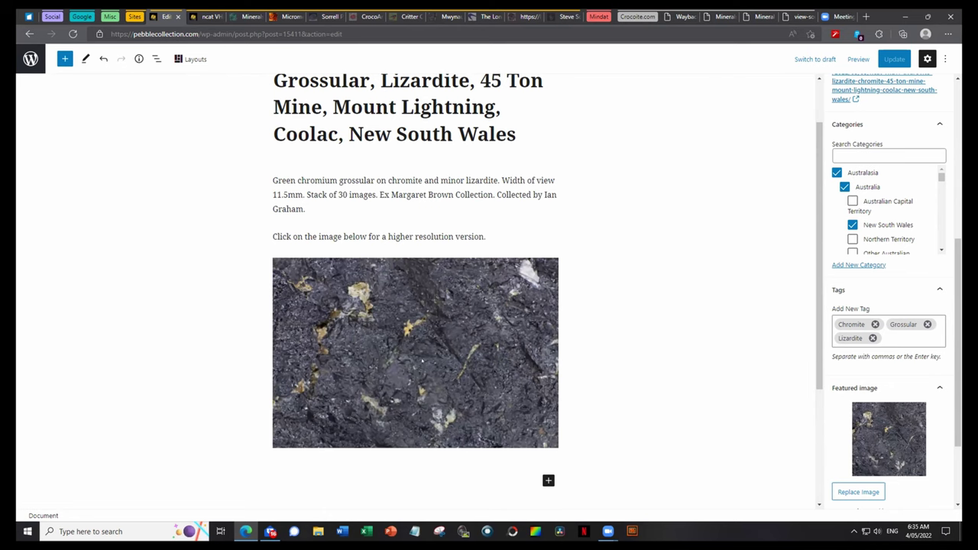
{"action": "left_click", "coordinate": [420, 367]}
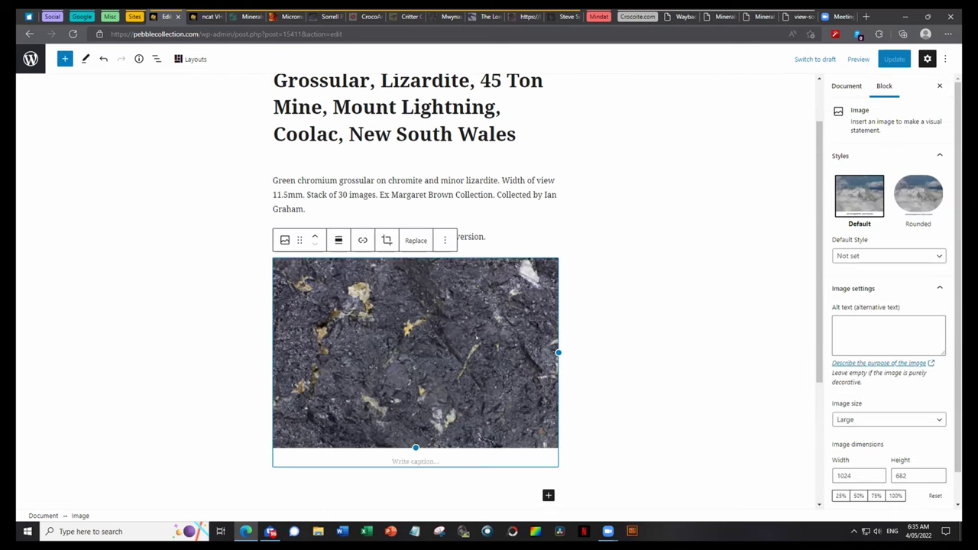
{"action": "left_click", "coordinate": [413, 241]}
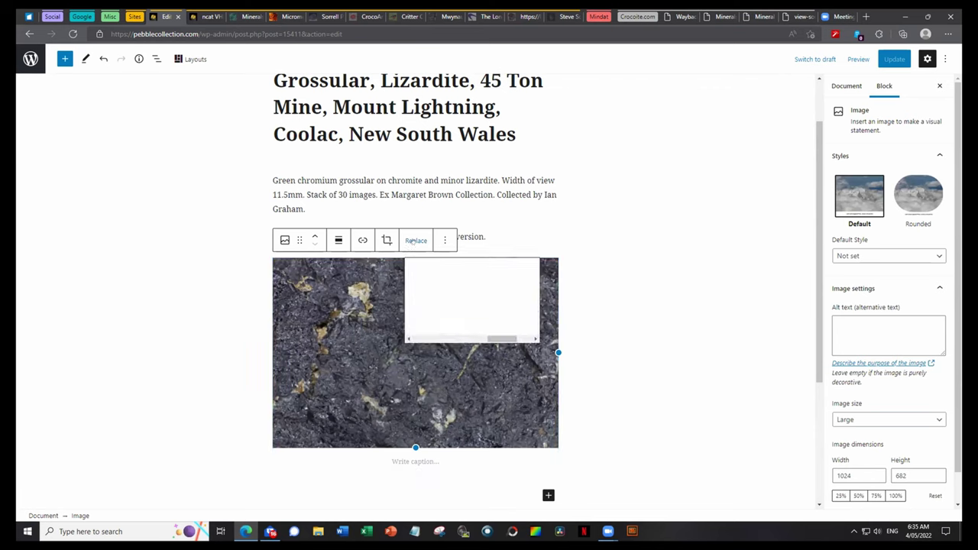
{"action": "left_click", "coordinate": [648, 256]}
{"action": "left_click", "coordinate": [428, 306]}
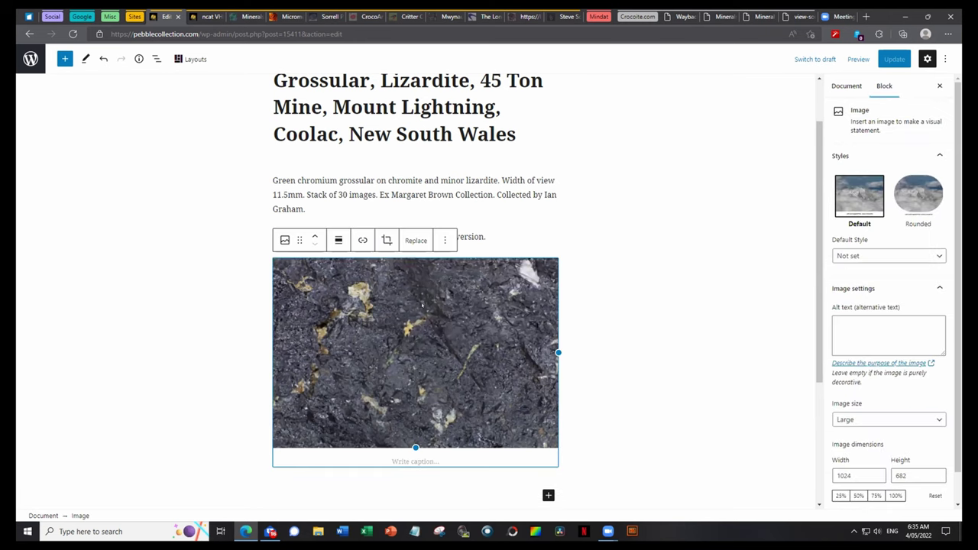
Open the media library from the photo's replacement options and browse the stored mineral images
{"action": "left_click", "coordinate": [408, 243]}
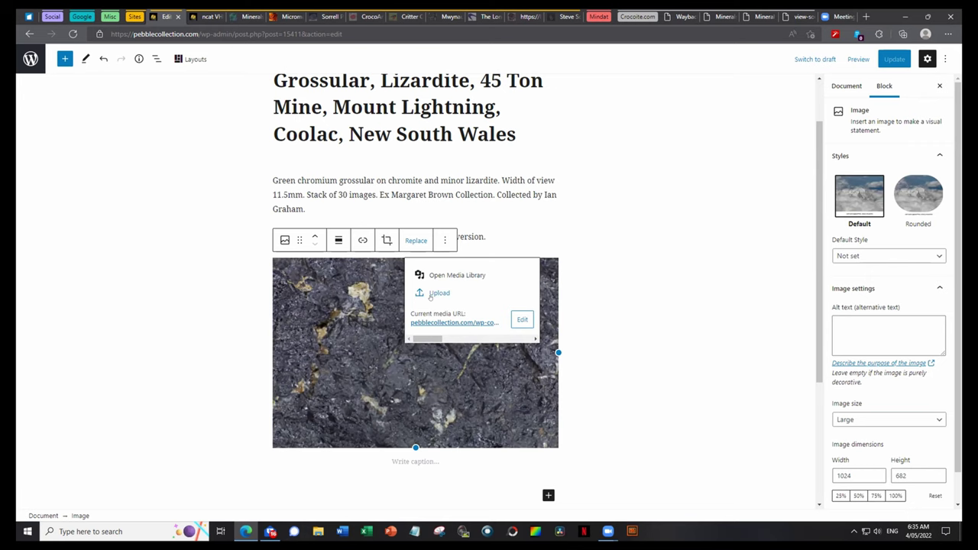
{"action": "left_click", "coordinate": [439, 277]}
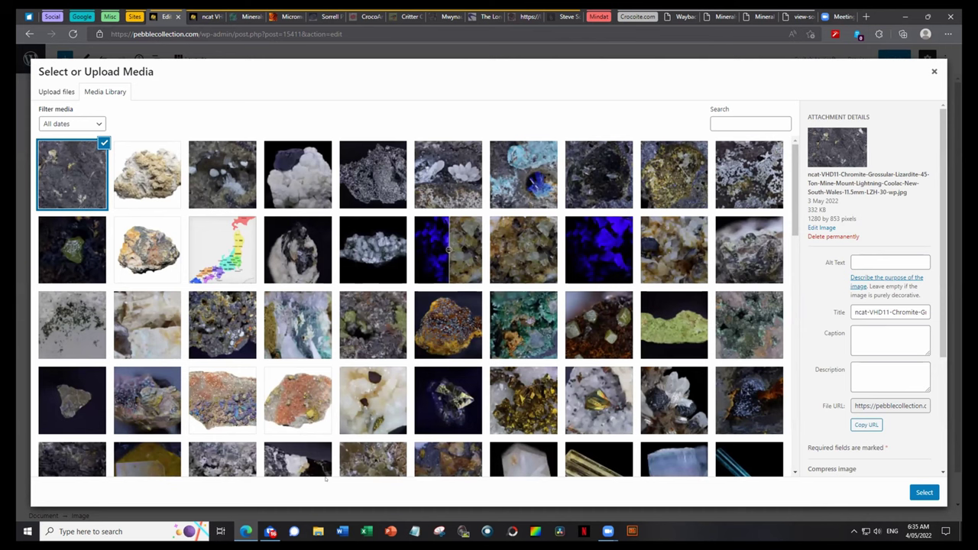
{"action": "scroll", "coordinate": [523, 405], "scroll_direction": "down", "scroll_amount": 20}
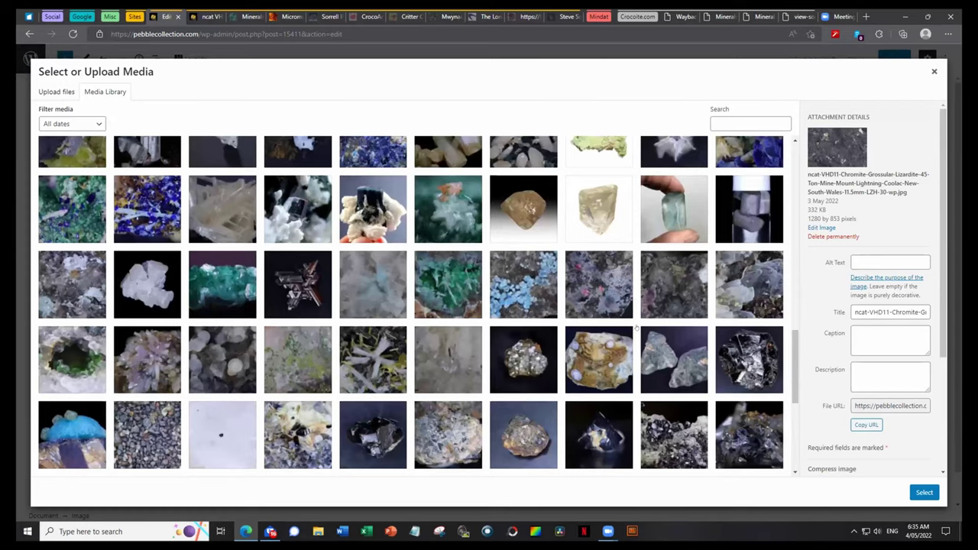
{"action": "scroll", "coordinate": [603, 332], "scroll_direction": "down", "scroll_amount": 2}
{"action": "scroll", "coordinate": [612, 328], "scroll_direction": "up", "scroll_amount": 3}
{"action": "scroll", "coordinate": [612, 328], "scroll_direction": "up", "scroll_amount": 20}
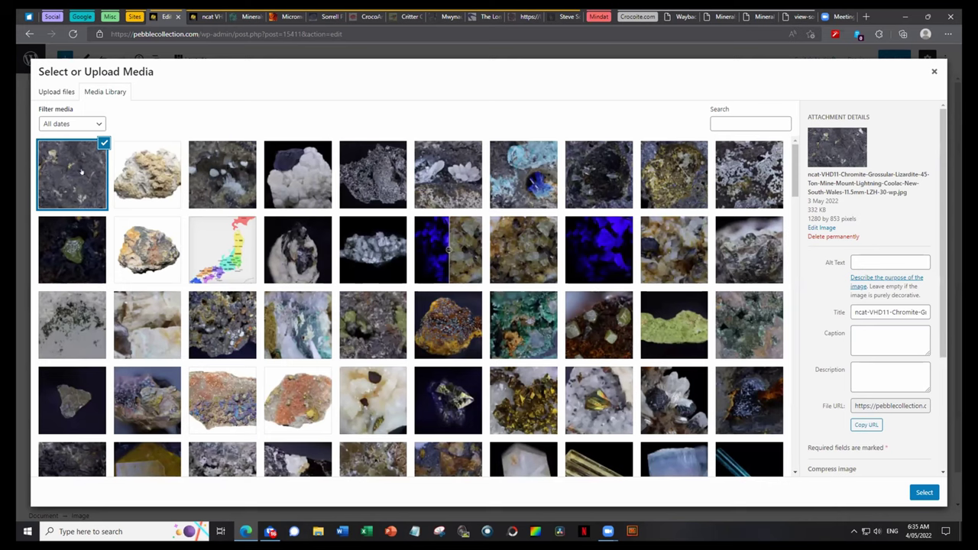
Compare the attachment details of the Roweite and Chromite images in the media library, and close it without replacing the photo
{"action": "left_click", "coordinate": [169, 156]}
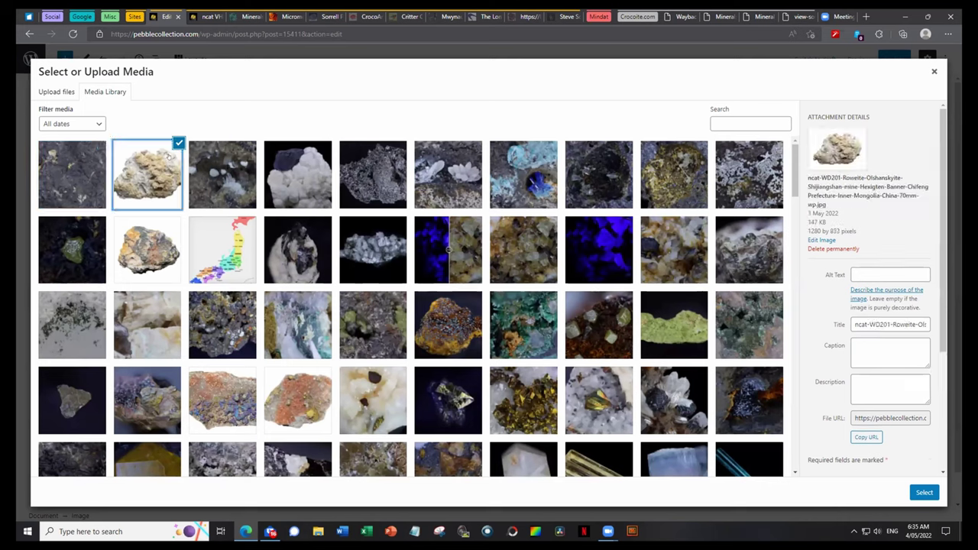
{"action": "left_click", "coordinate": [52, 155]}
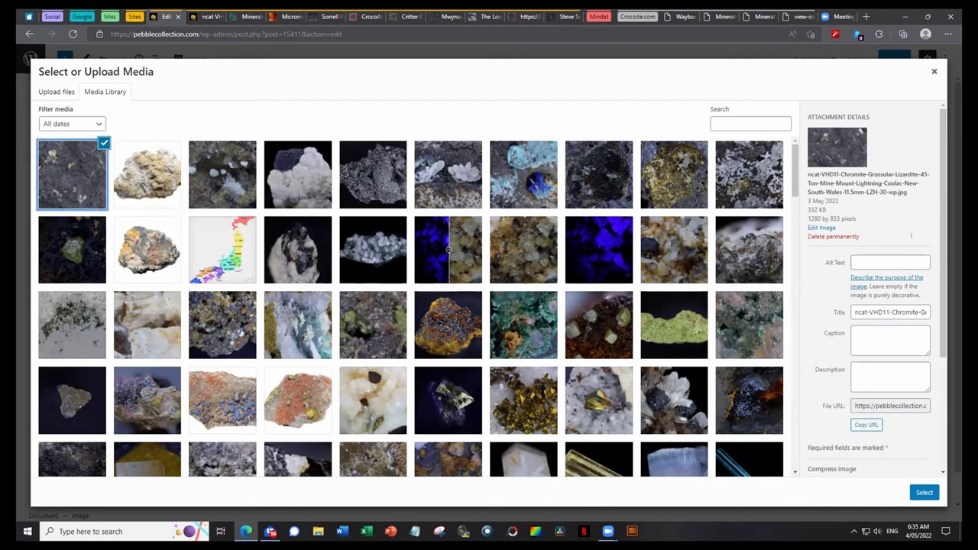
{"action": "left_click", "coordinate": [933, 71]}
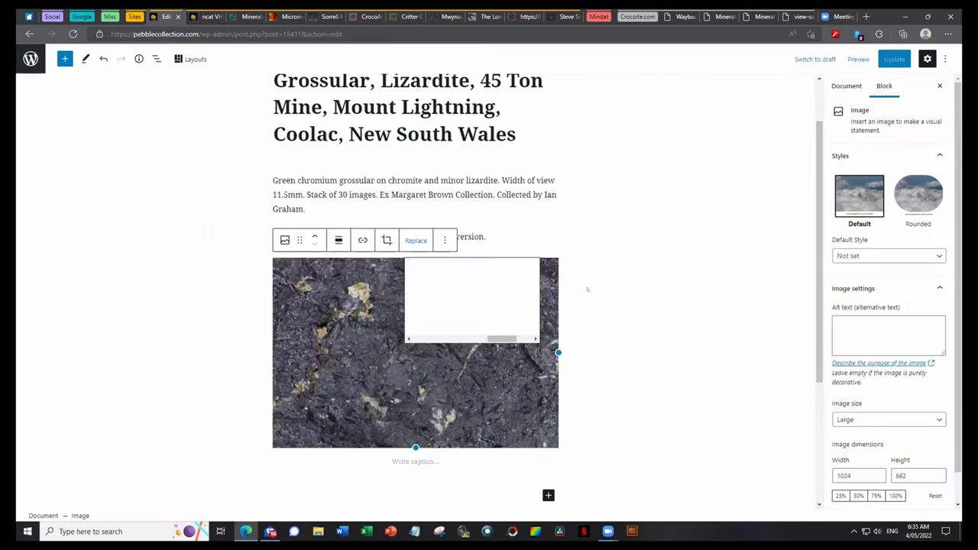
Deselect the photo block and review the post's document settings, from the permalink through categories and tags to the featured image
{"action": "left_click", "coordinate": [643, 344]}
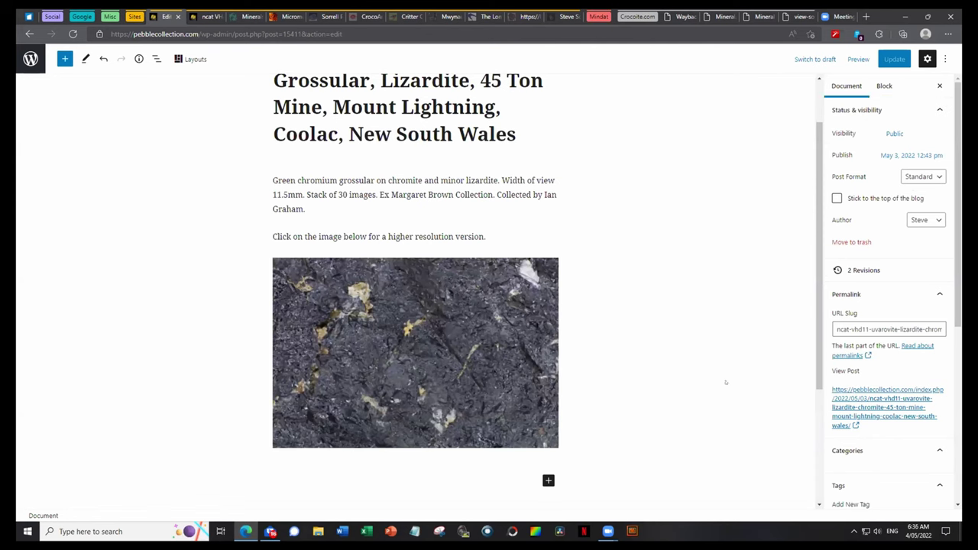
{"action": "scroll", "coordinate": [836, 429], "scroll_direction": "down", "scroll_amount": 3}
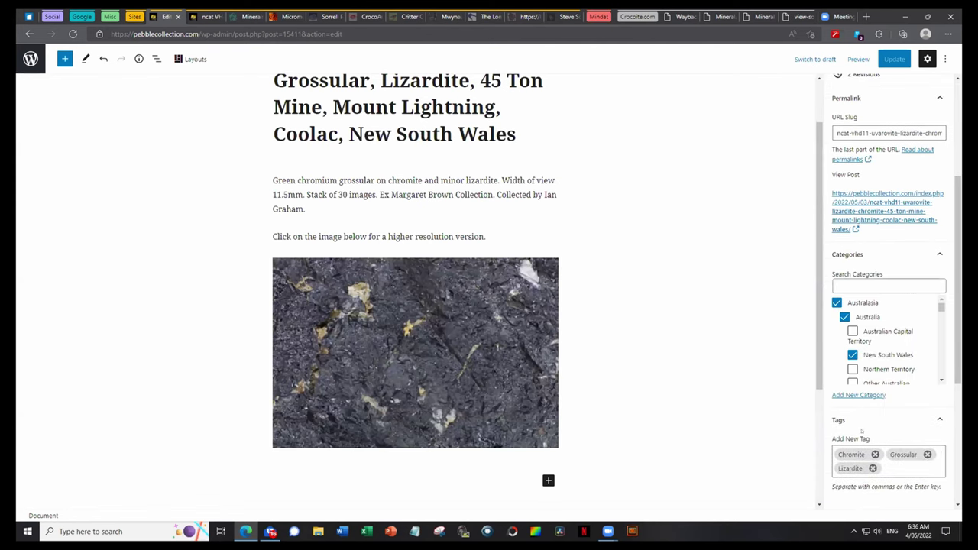
{"action": "scroll", "coordinate": [958, 453], "scroll_direction": "down", "scroll_amount": 3}
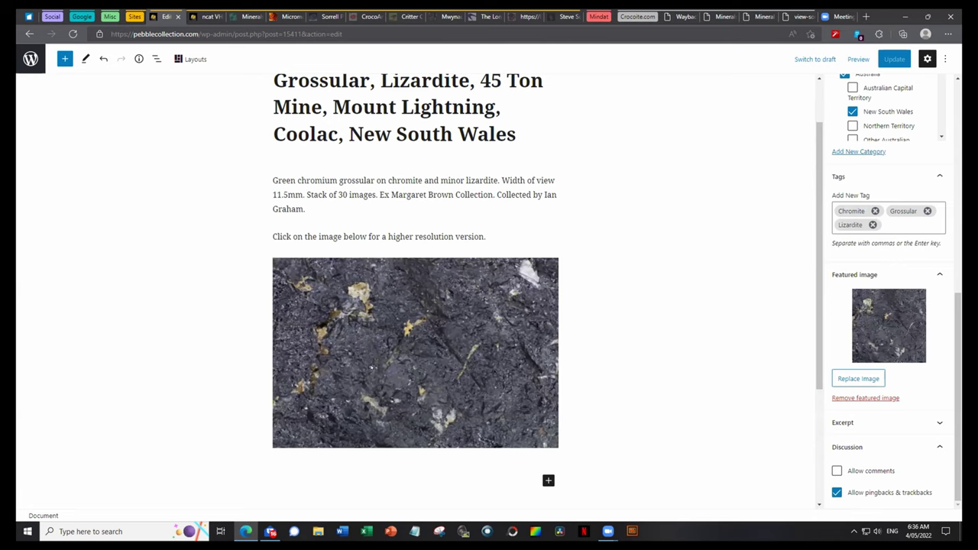
Open the public site's home page and browse how featured images appear on the specimen post cards
{"action": "key", "text": "ctrl+Tab"}
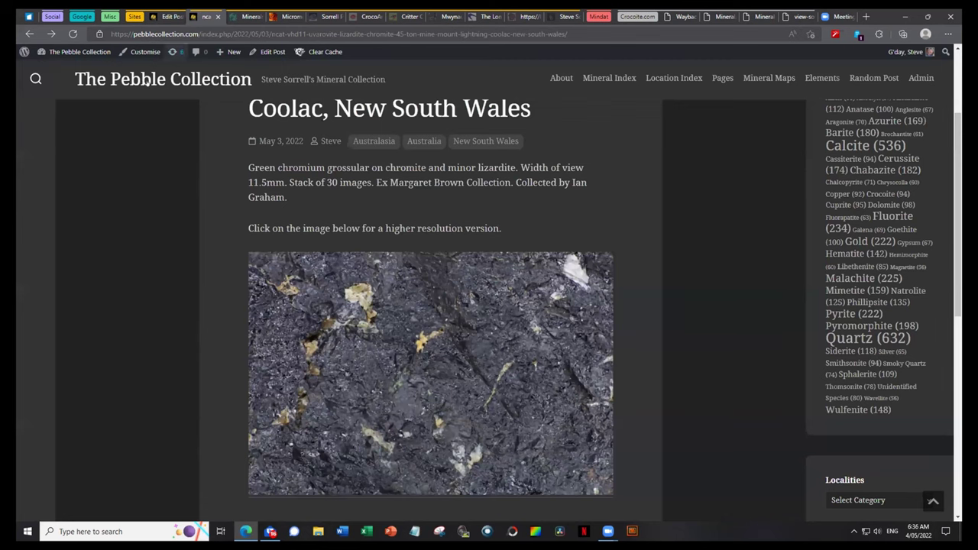
{"action": "key", "text": "F5"}
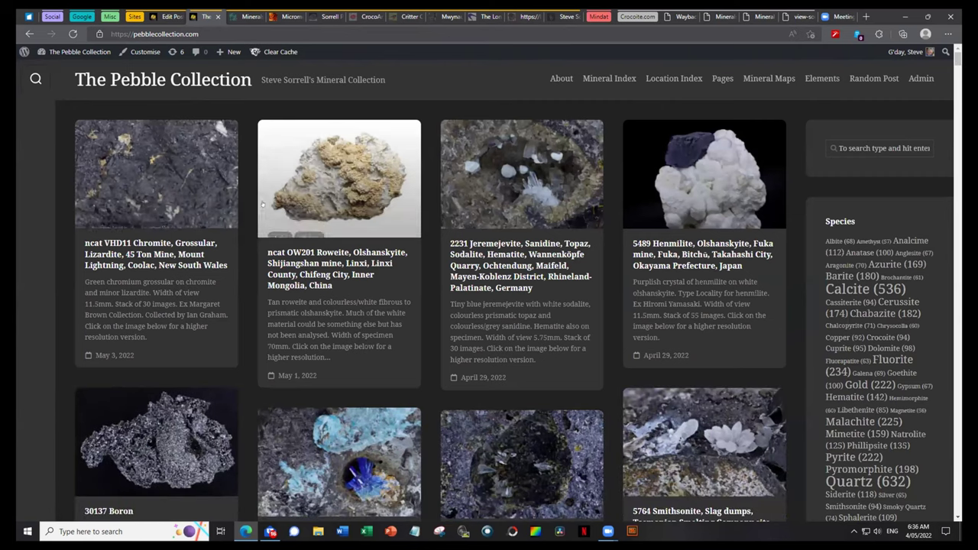
{"action": "scroll", "coordinate": [398, 287], "scroll_direction": "down", "scroll_amount": 10}
{"action": "scroll", "coordinate": [399, 287], "scroll_direction": "down", "scroll_amount": 15}
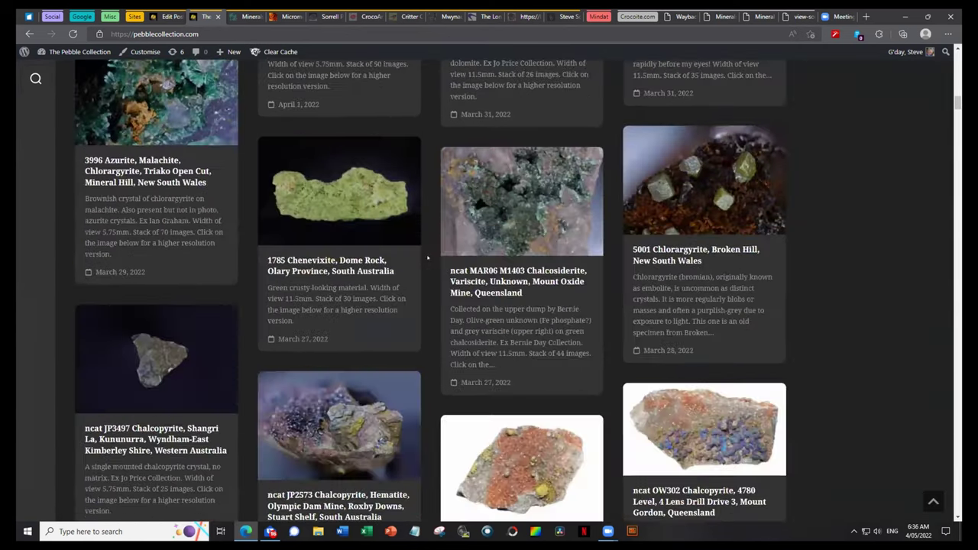
{"action": "scroll", "coordinate": [429, 258], "scroll_direction": "down", "scroll_amount": 15}
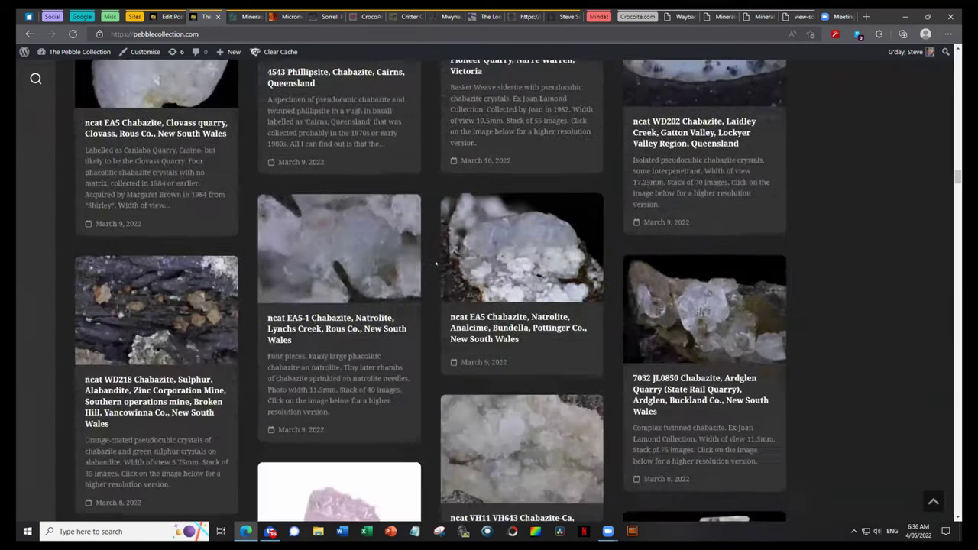
{"action": "scroll", "coordinate": [436, 263], "scroll_direction": "down", "scroll_amount": 15}
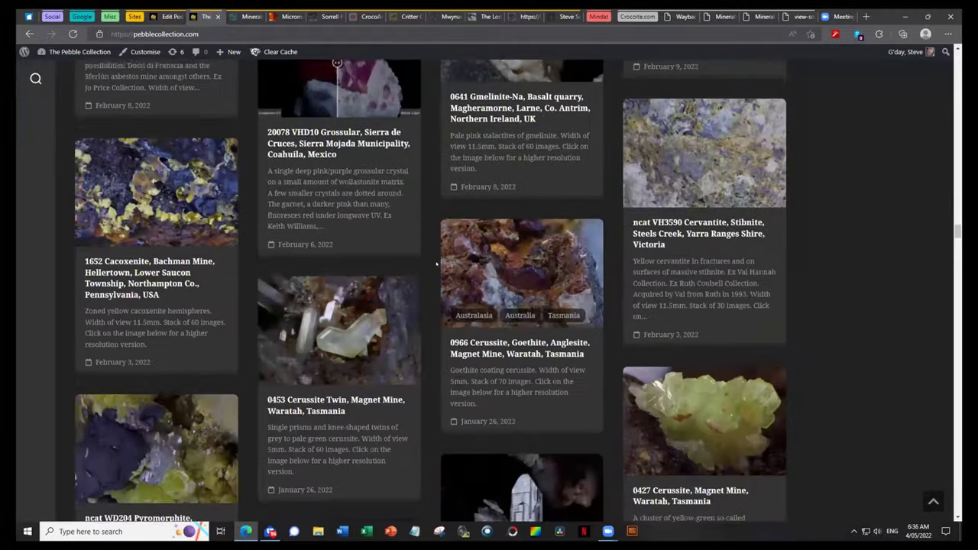
{"action": "scroll", "coordinate": [437, 263], "scroll_direction": "down", "scroll_amount": 10}
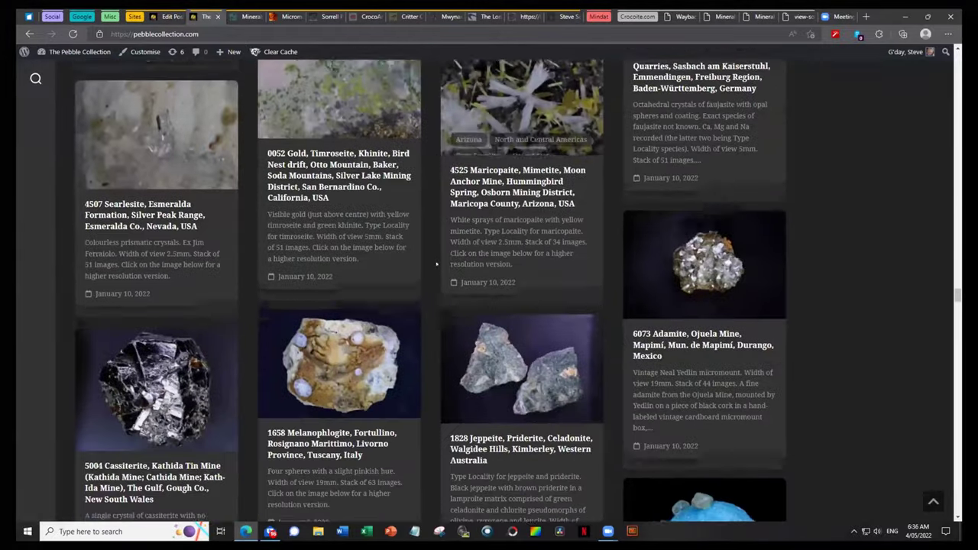
{"action": "scroll", "coordinate": [726, 106], "scroll_direction": "up", "scroll_amount": 6}
{"action": "scroll", "coordinate": [726, 107], "scroll_direction": "up", "scroll_amount": 6}
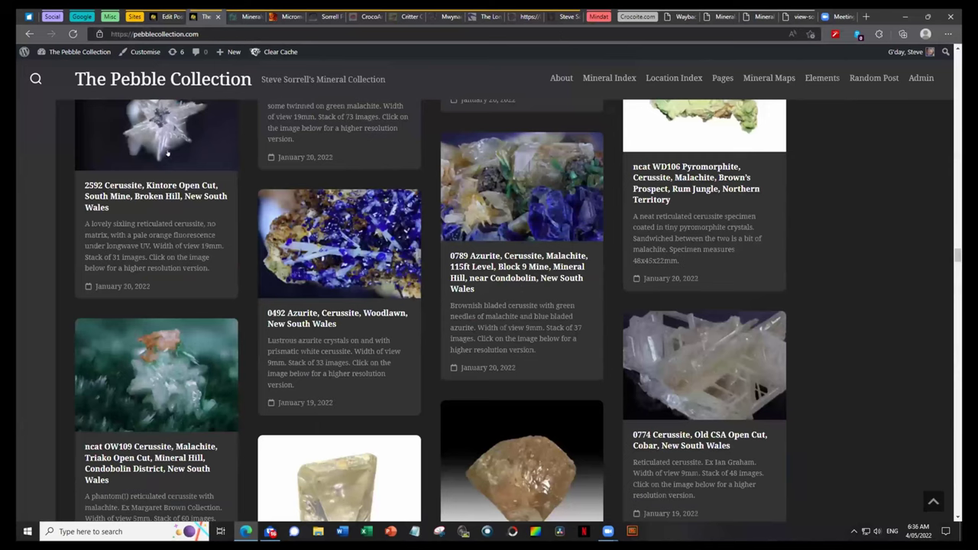
{"action": "scroll", "coordinate": [686, 171], "scroll_direction": "up", "scroll_amount": 10}
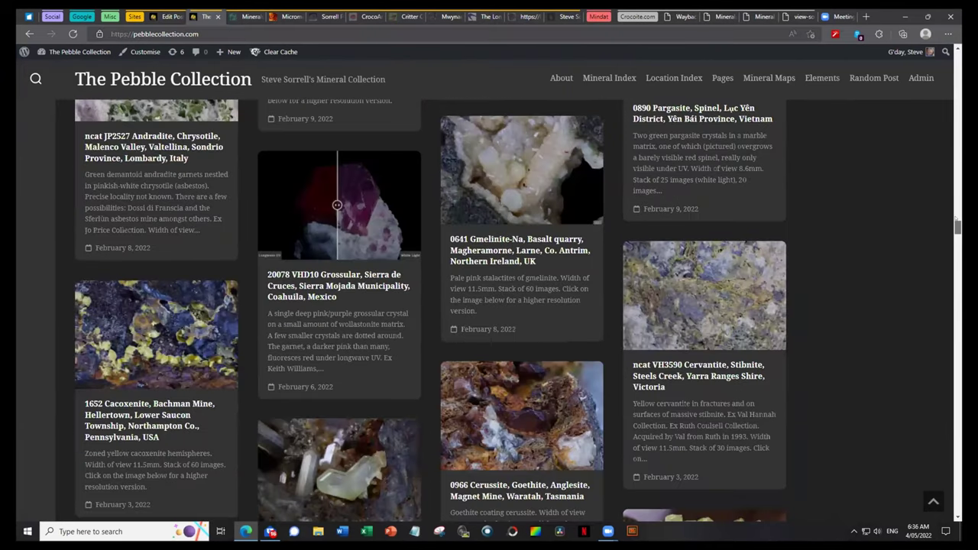
{"action": "scroll", "coordinate": [73, 156], "scroll_direction": "up", "scroll_amount": 15}
Open the VHD11 Chromite post on the public site, and from it open the 2476 Scheelite, Grossular post
{"action": "left_click", "coordinate": [114, 194]}
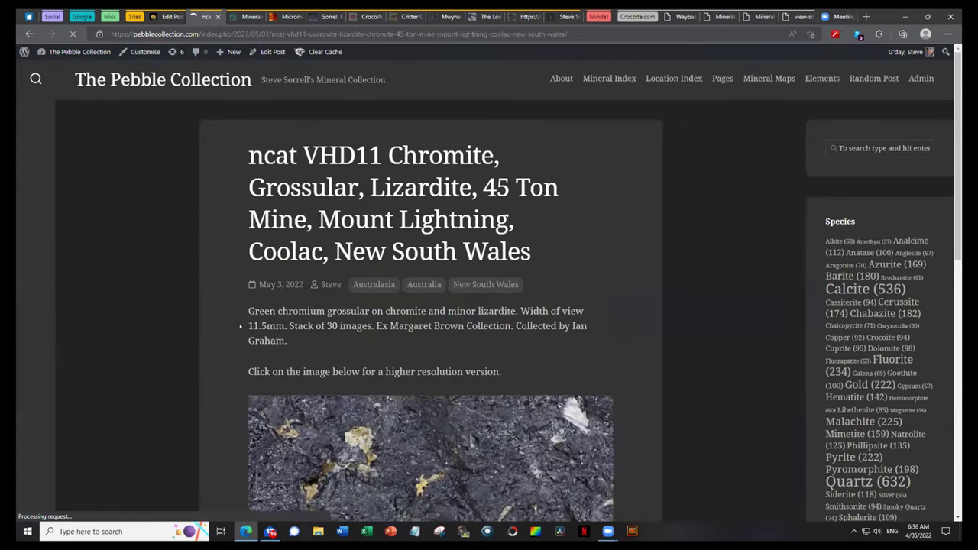
{"action": "scroll", "coordinate": [316, 422], "scroll_direction": "down", "scroll_amount": 10}
{"action": "left_click", "coordinate": [312, 388]}
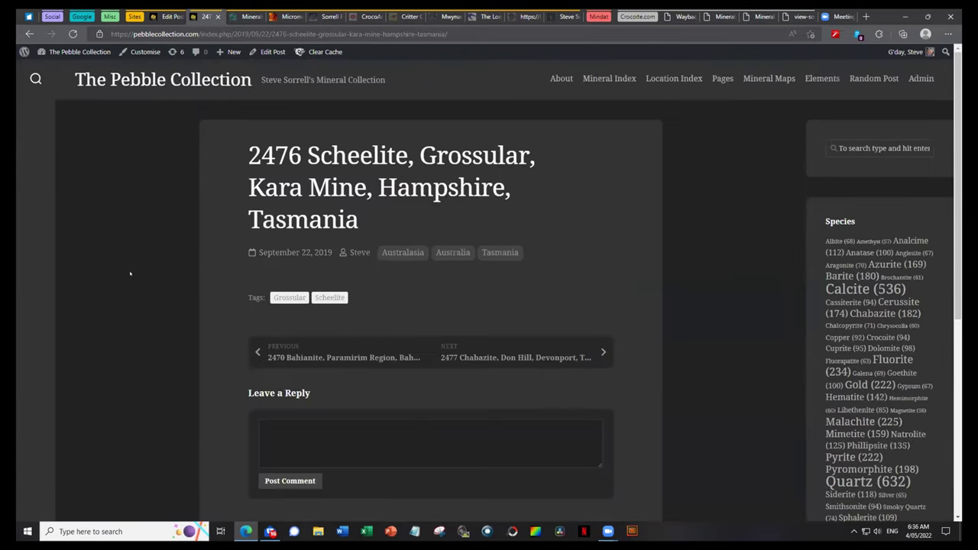
Open the 2476 Scheelite, Grossular post for editing and examine its empty content, categories, tags and featured image setting
{"action": "left_click", "coordinate": [263, 51]}
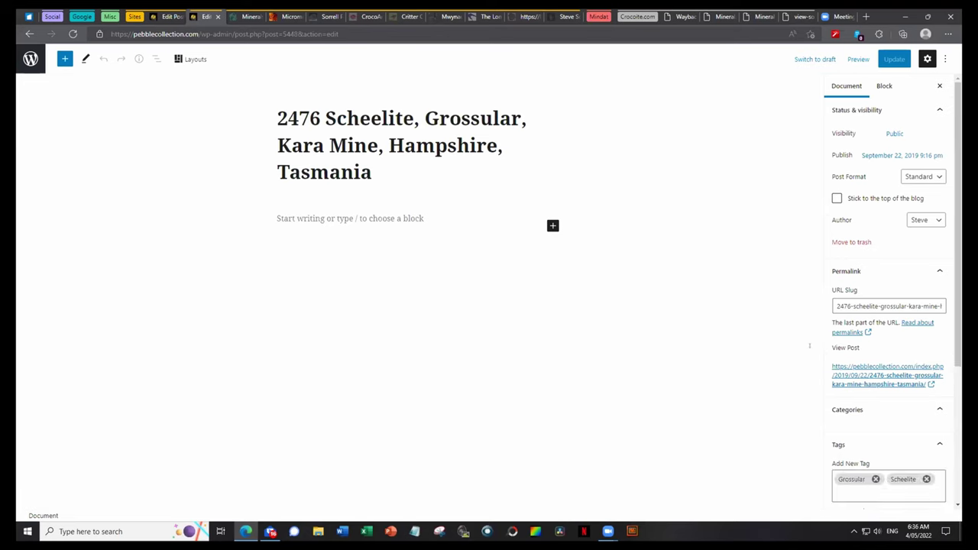
{"action": "left_click", "coordinate": [784, 391]}
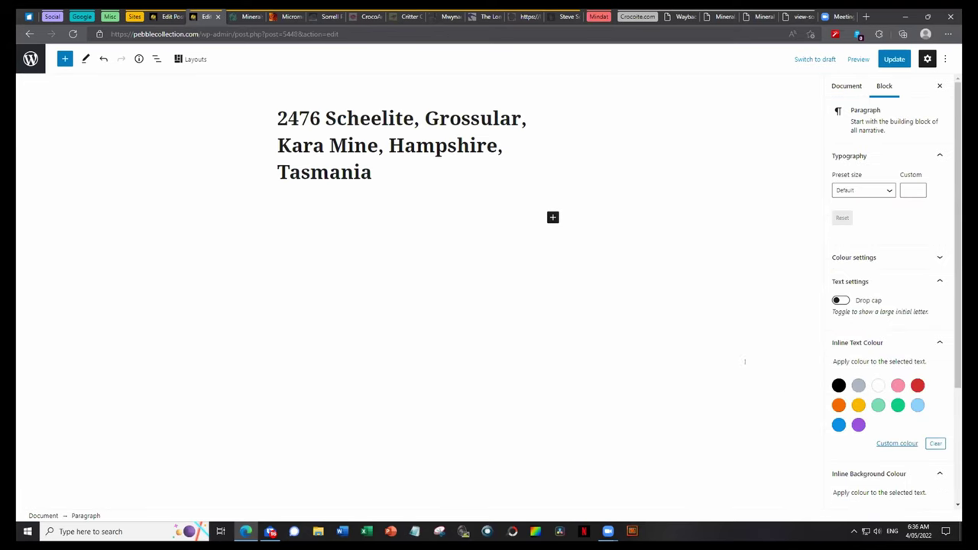
{"action": "left_click", "coordinate": [633, 209]}
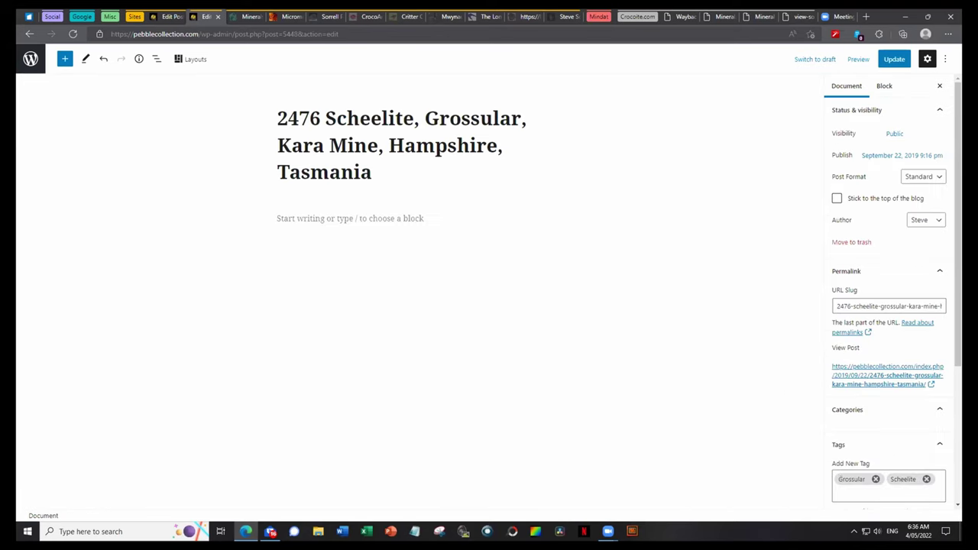
{"action": "left_click", "coordinate": [849, 409]}
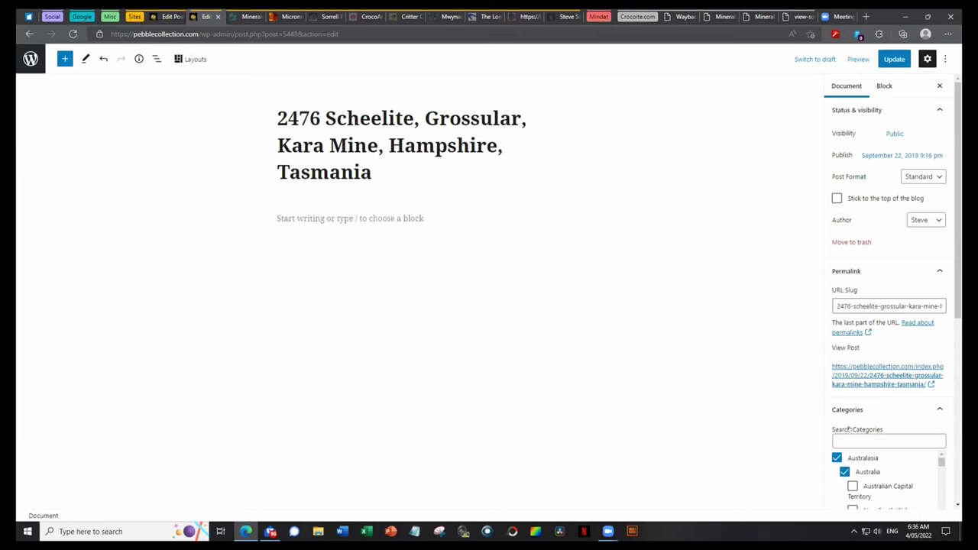
{"action": "scroll", "coordinate": [949, 470], "scroll_direction": "down", "scroll_amount": 5}
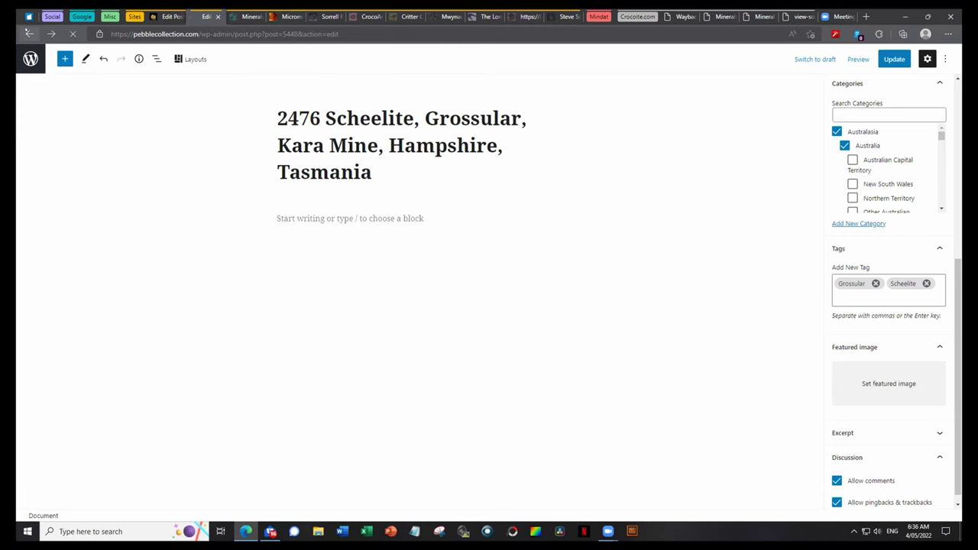
Leave the Scheelite post's editor without saving and return to the public home page
{"action": "left_click", "coordinate": [29, 34]}
{"action": "left_click", "coordinate": [538, 88]}
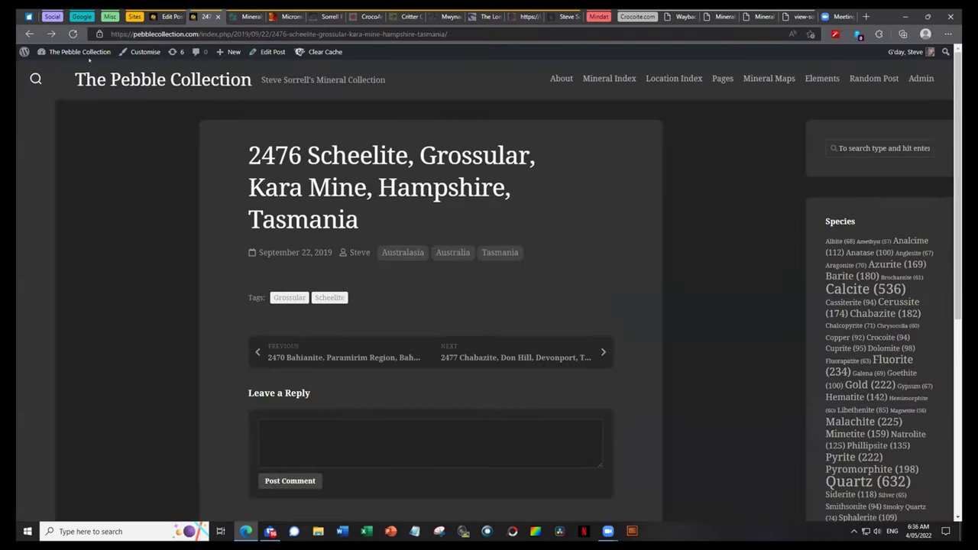
{"action": "left_click", "coordinate": [114, 81]}
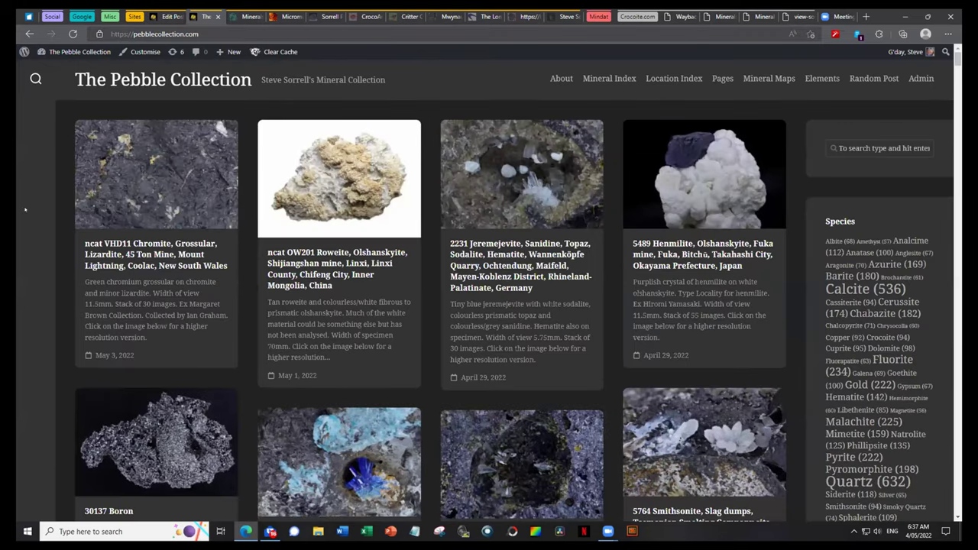
Go back to the VHD11 Chromite post in the editor and exit to the list of all posts
{"action": "left_click", "coordinate": [166, 16]}
{"action": "scroll", "coordinate": [568, 262], "scroll_direction": "up", "scroll_amount": 1}
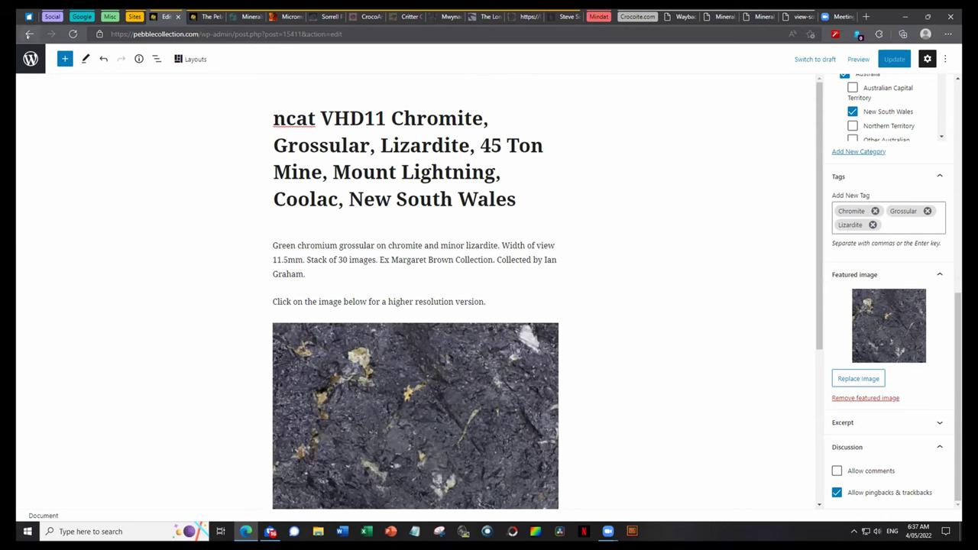
{"action": "left_click", "coordinate": [31, 59]}
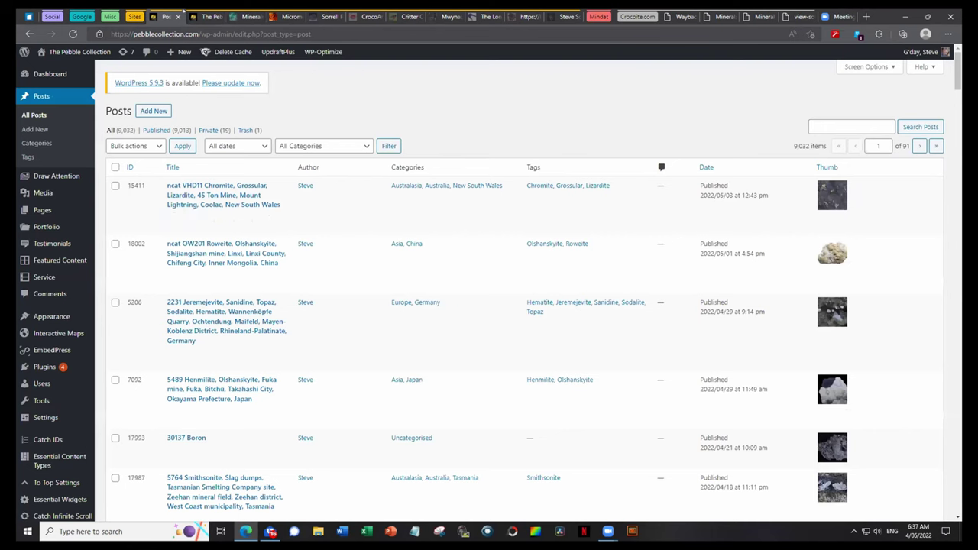
Browse the public home page and open the 4427 Fluorite, Hilton Mine post
{"action": "left_click", "coordinate": [199, 17]}
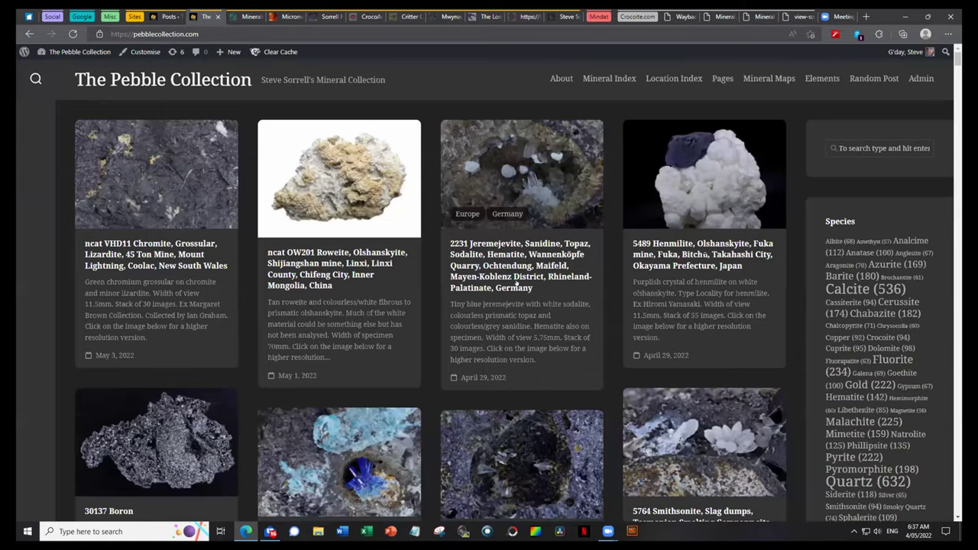
{"action": "scroll", "coordinate": [538, 295], "scroll_direction": "down", "scroll_amount": 8}
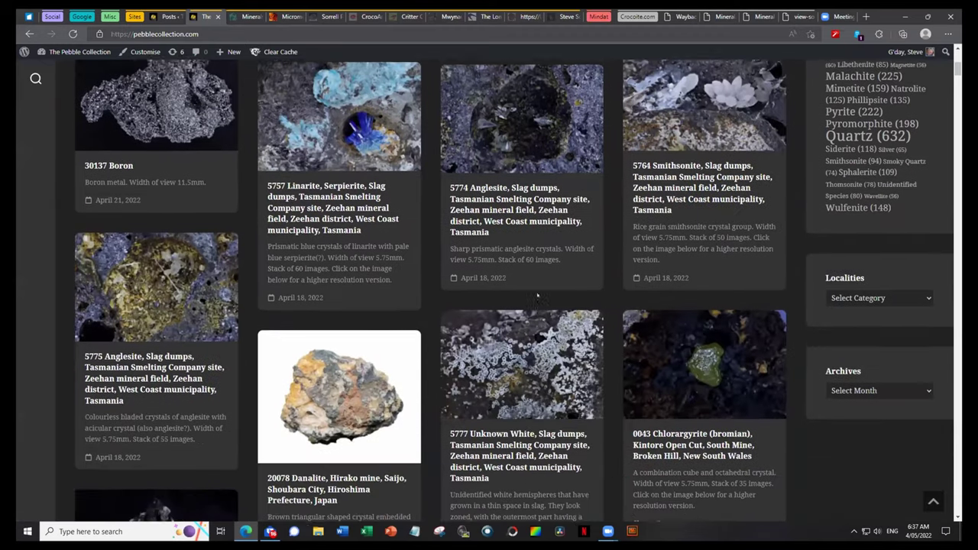
{"action": "scroll", "coordinate": [537, 298], "scroll_direction": "down", "scroll_amount": 3}
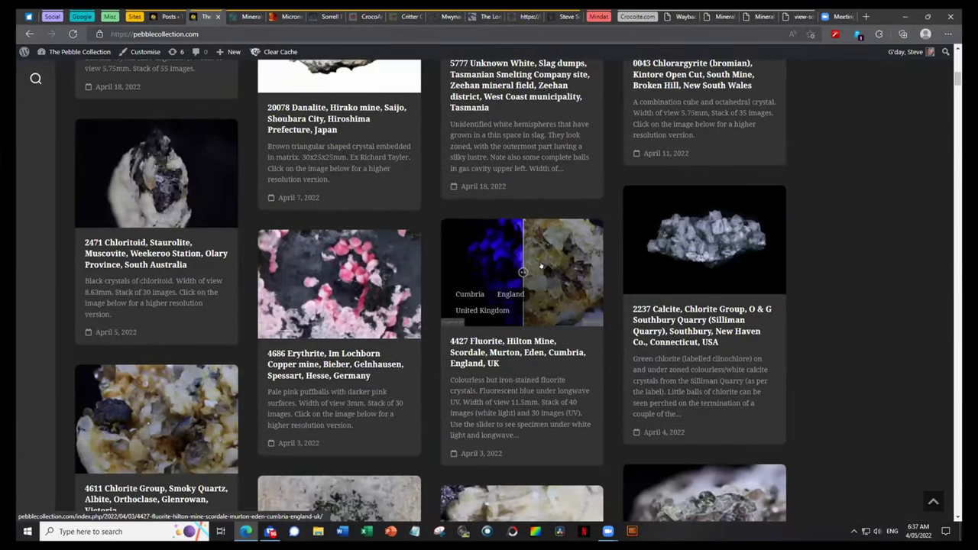
{"action": "left_click", "coordinate": [532, 273]}
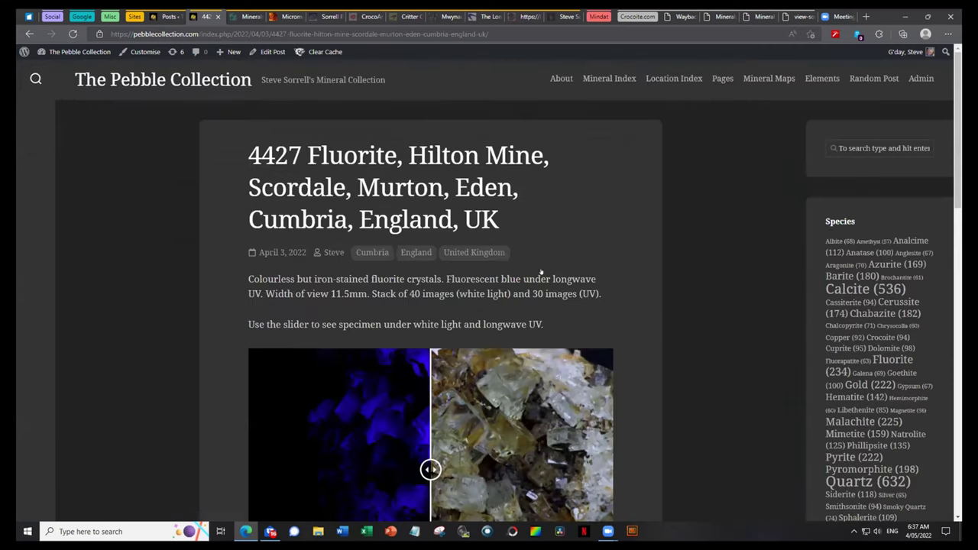
Examine the fluorite post's before-and-after image and move its slider slightly towards the White Light side
{"action": "scroll", "coordinate": [657, 272], "scroll_direction": "down", "scroll_amount": 2}
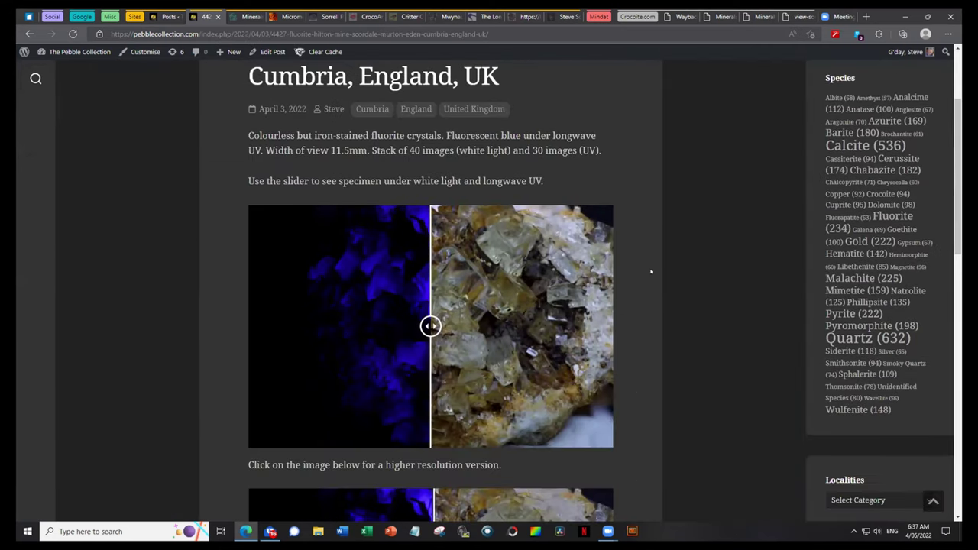
{"action": "scroll", "coordinate": [663, 260], "scroll_direction": "up", "scroll_amount": 1}
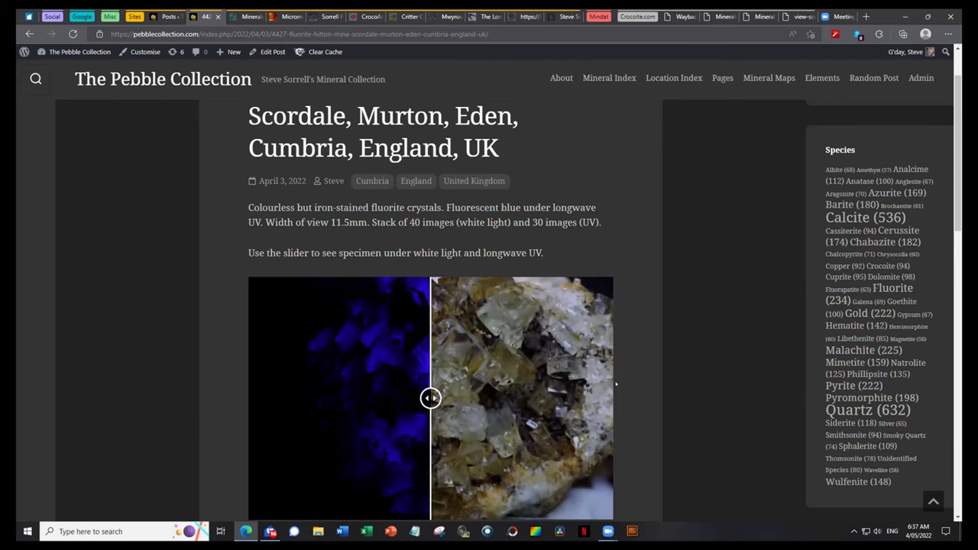
{"action": "scroll", "coordinate": [535, 420], "scroll_direction": "down", "scroll_amount": 1}
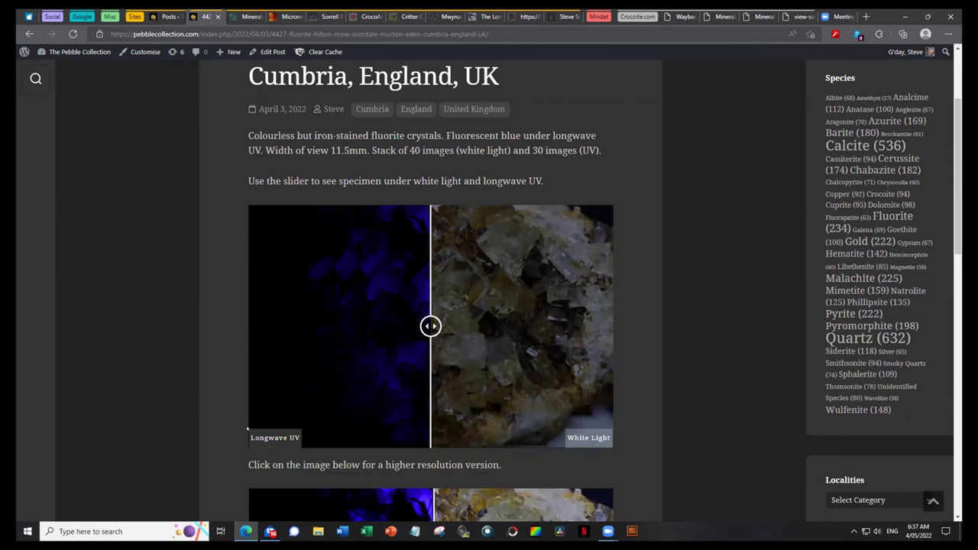
{"action": "mouse_move", "coordinate": [430, 327]}
{"action": "left_mouse_down"}
{"action": "mouse_move", "coordinate": [303, 326]}
{"action": "mouse_move", "coordinate": [585, 326]}
{"action": "mouse_move", "coordinate": [438, 326]}
{"action": "left_mouse_up"}
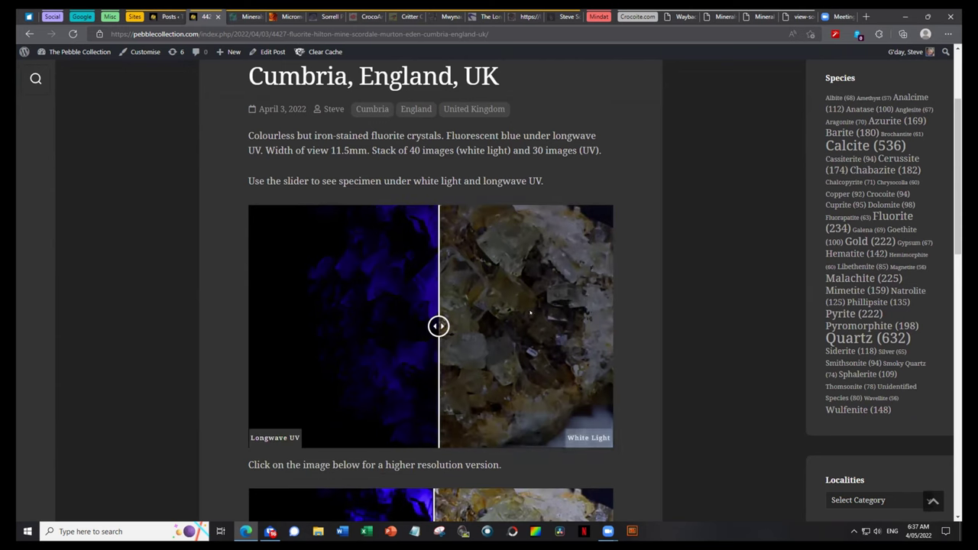
Open the 4427 Fluorite post for editing and examine the twenty20 shortcode behind its image comparison slider
{"action": "left_click", "coordinate": [266, 51]}
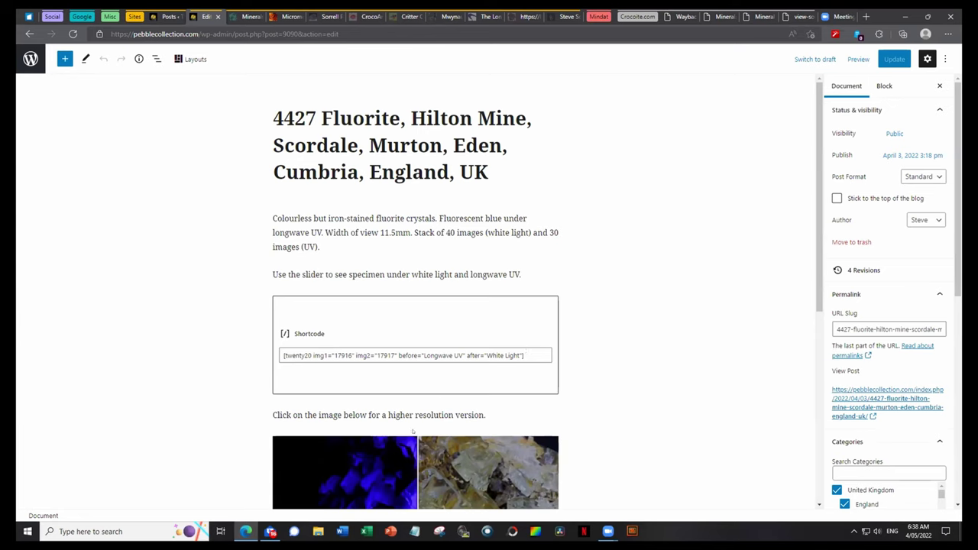
{"action": "scroll", "coordinate": [413, 432], "scroll_direction": "down", "scroll_amount": 3}
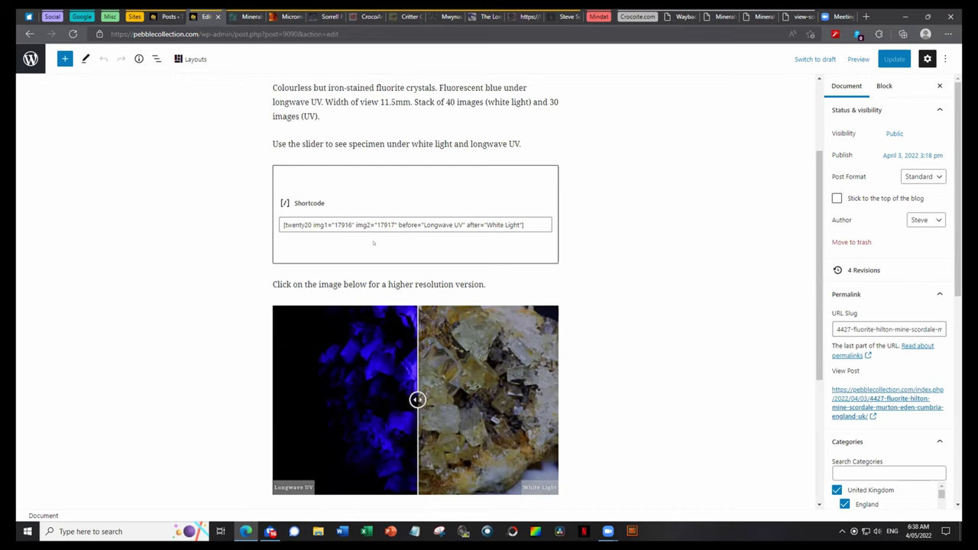
Open the Media Library and search it for image ID 17916 from the post's shortcode
{"action": "left_click", "coordinate": [167, 16]}
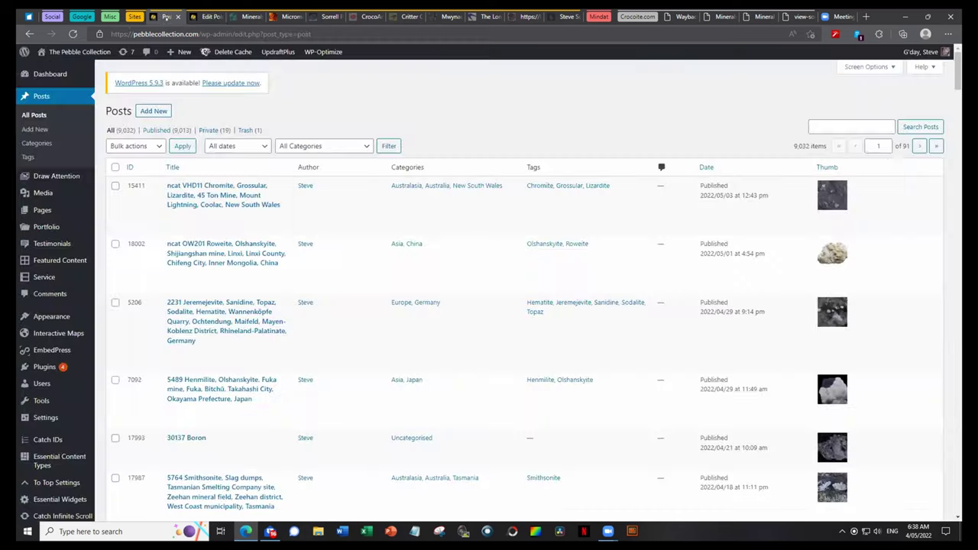
{"action": "left_click", "coordinate": [43, 193]}
{"action": "key", "text": "ctrl+Tab"}
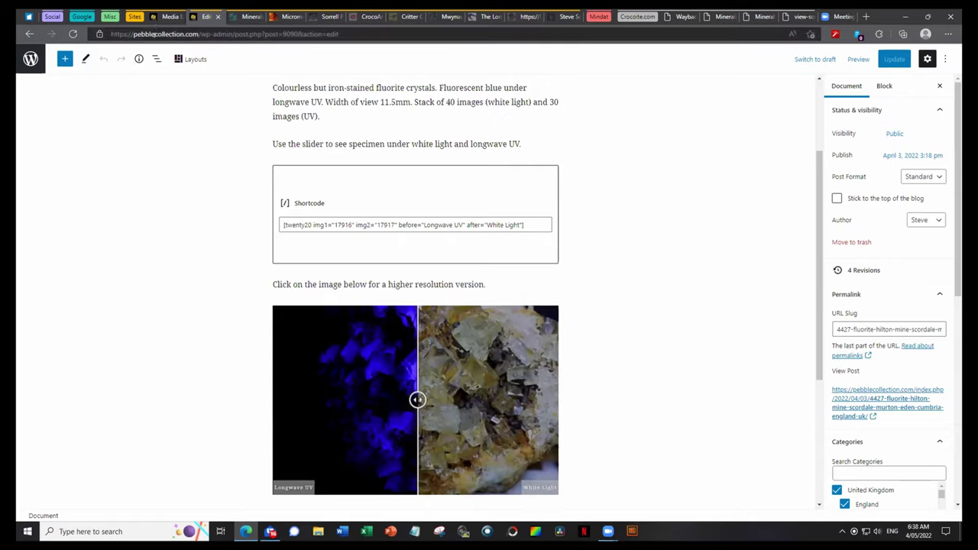
{"action": "key", "text": "ctrl+shift+Tab"}
{"action": "left_click", "coordinate": [818, 139]}
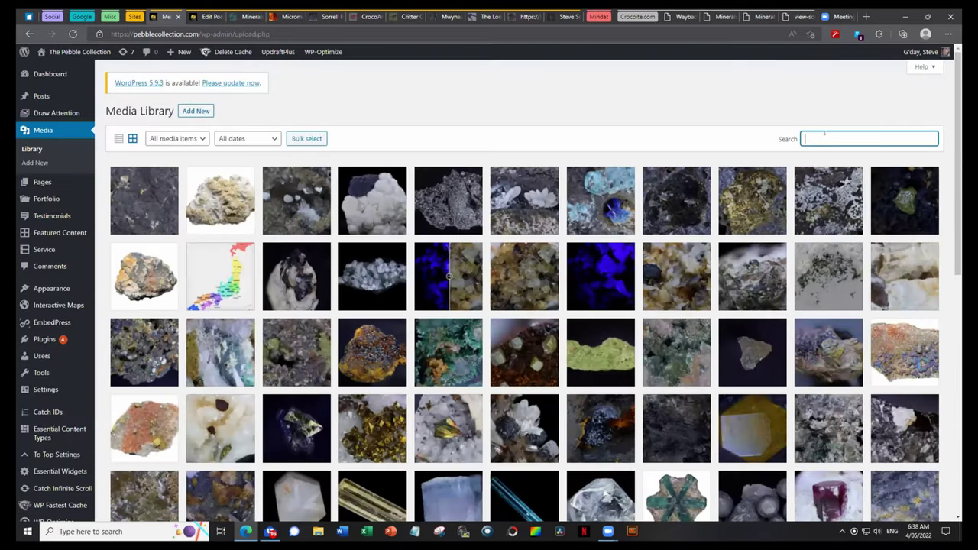
{"action": "type", "text": "17916"}
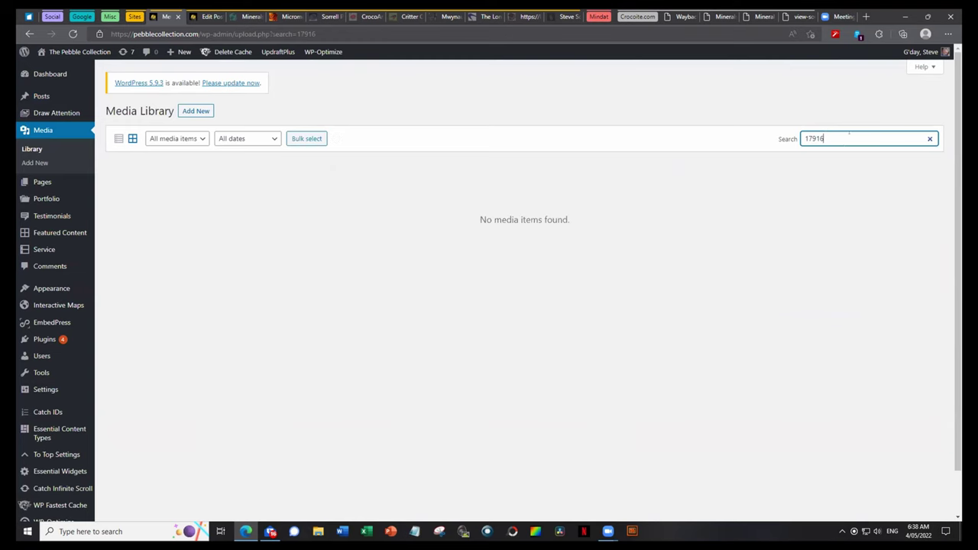
Check the 4427 Fluorite post's title in the editor and search the Media Library for "fluorite" instead
{"action": "left_click", "coordinate": [205, 16]}
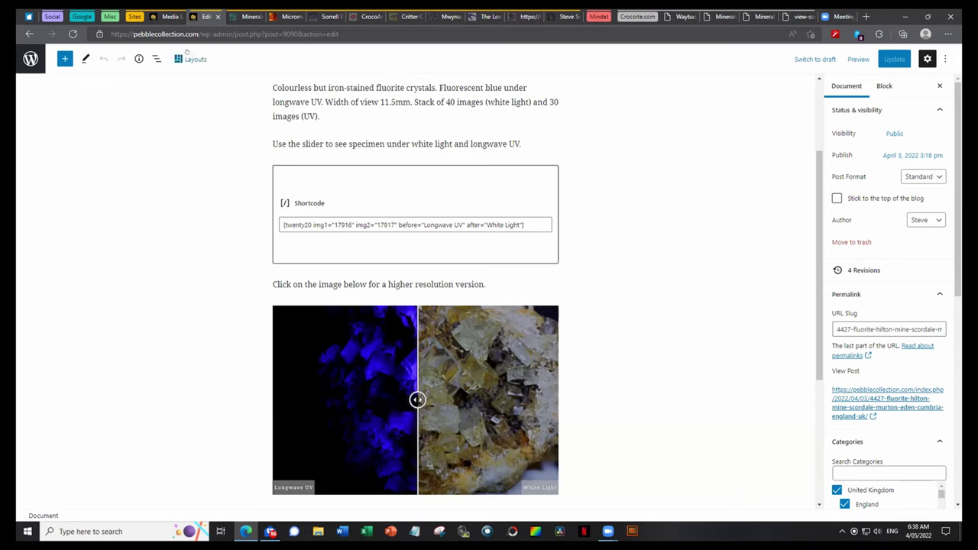
{"action": "scroll", "coordinate": [270, 156], "scroll_direction": "up", "scroll_amount": 2}
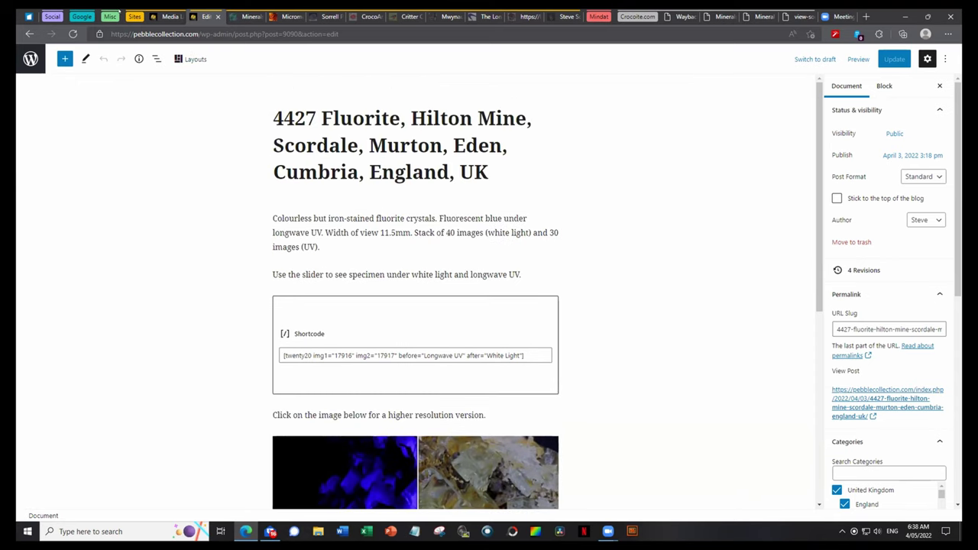
{"action": "key", "text": "ctrl+shift+Tab"}
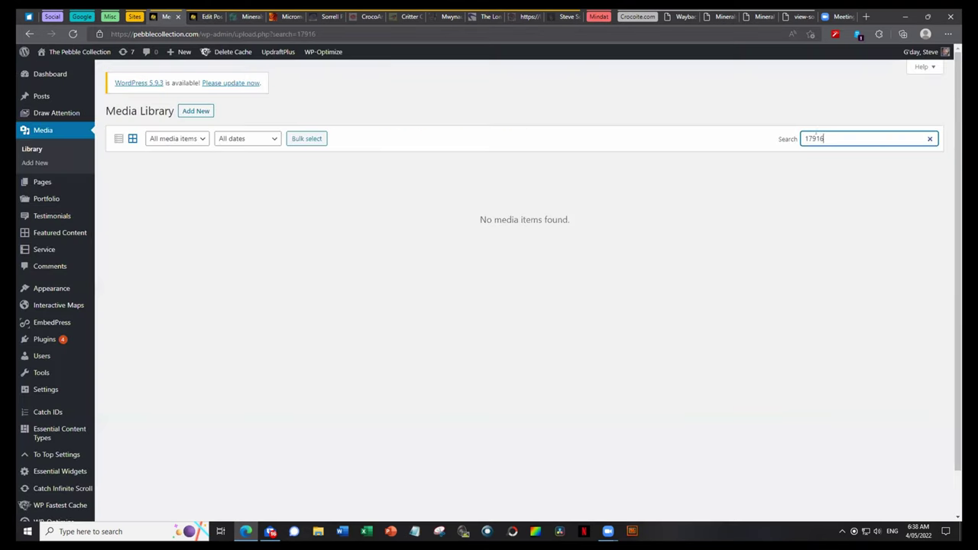
{"action": "key", "text": "ctrl+a"}
{"action": "type", "text": "fluoritye"}
{"action": "key", "text": "BackSpace"}
{"action": "key", "text": "BackSpace"}
{"action": "type", "text": "e"}
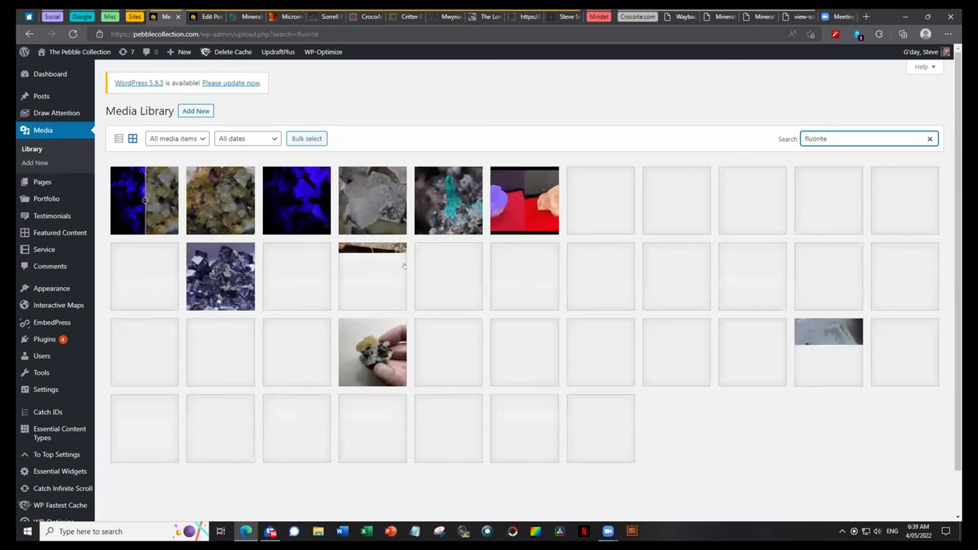
View the attachment details of the 4427 Fluorite longwave UV image and its white-light counterpart, closing each one
{"action": "left_click", "coordinate": [296, 202]}
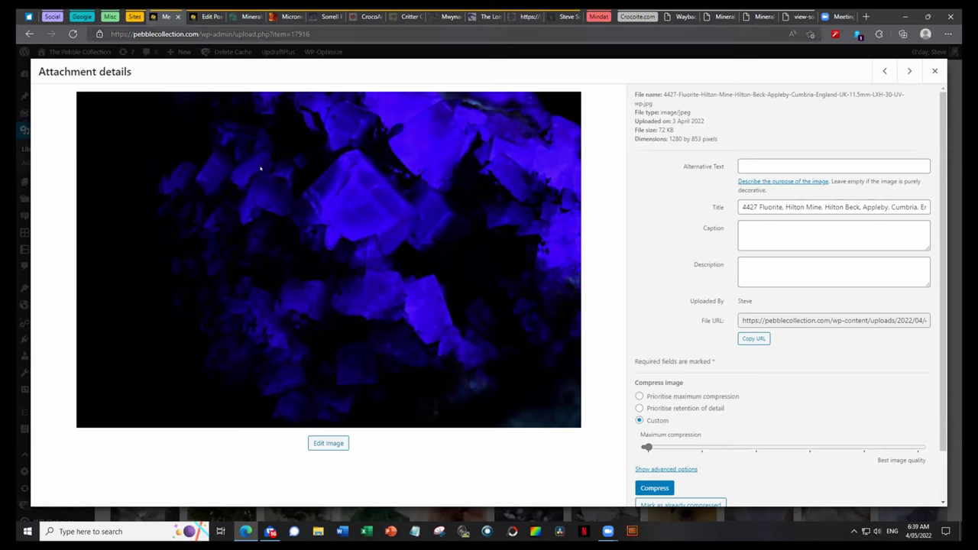
{"action": "left_click", "coordinate": [934, 70]}
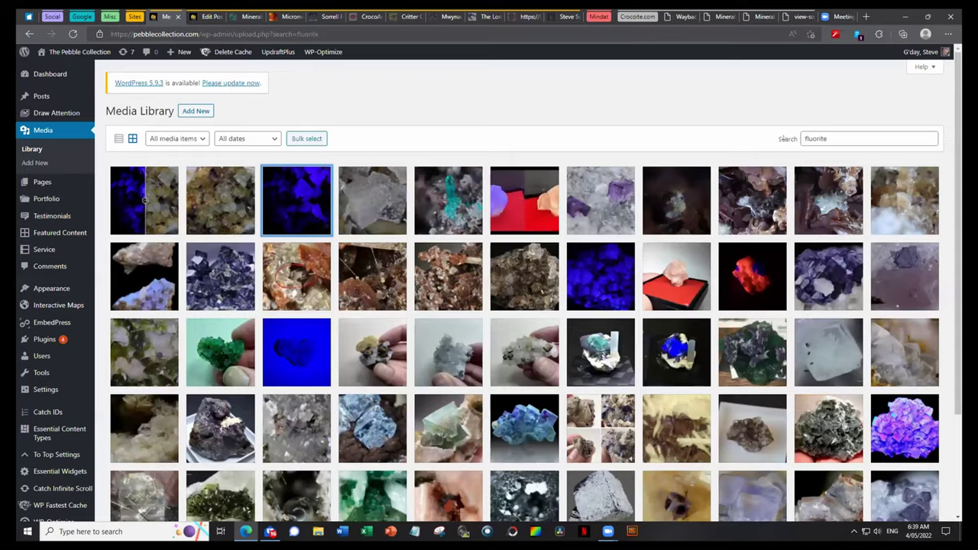
{"action": "left_click", "coordinate": [224, 208]}
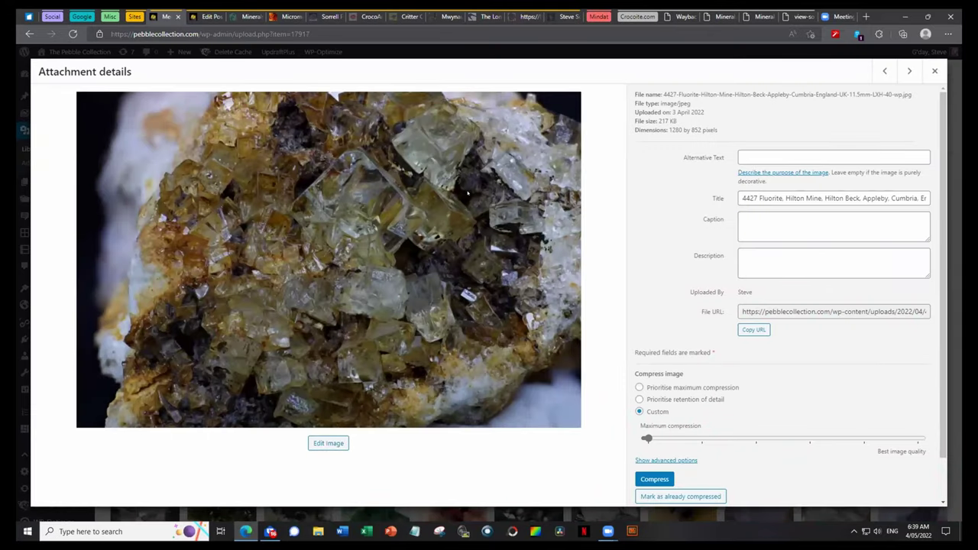
{"action": "left_click", "coordinate": [935, 70]}
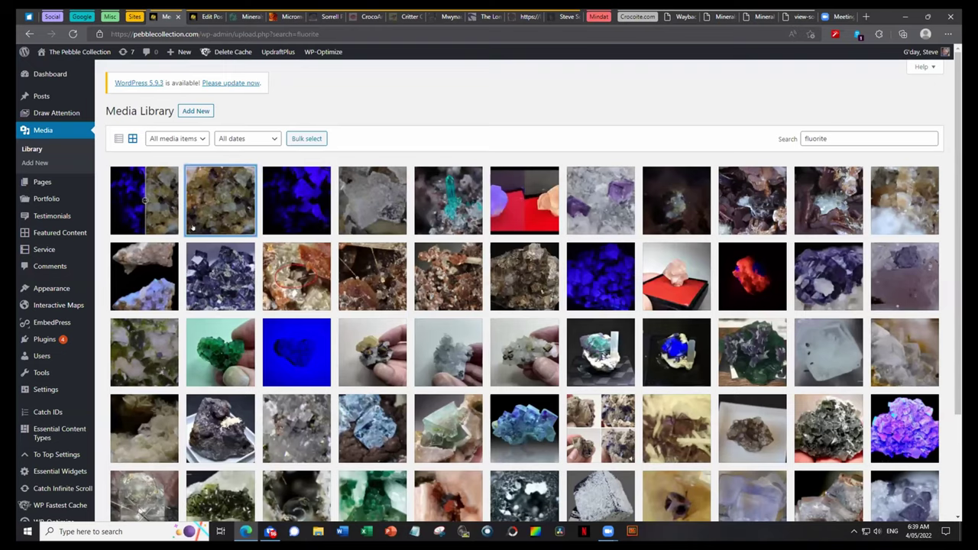
Review the shortcode and static image in the fluorite post's editor, and return to the public post's higher-resolution image link
{"action": "left_click", "coordinate": [202, 17]}
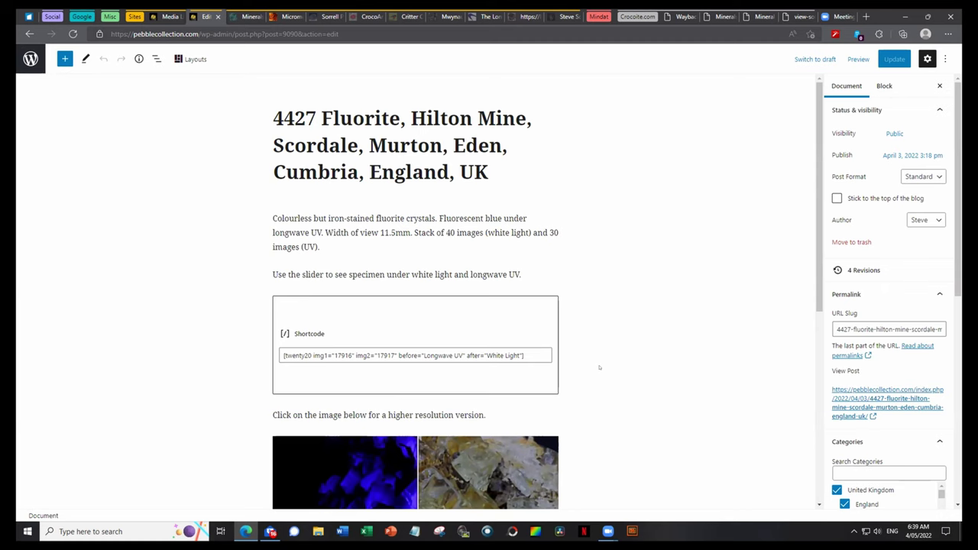
{"action": "scroll", "coordinate": [600, 368], "scroll_direction": "down", "scroll_amount": 3}
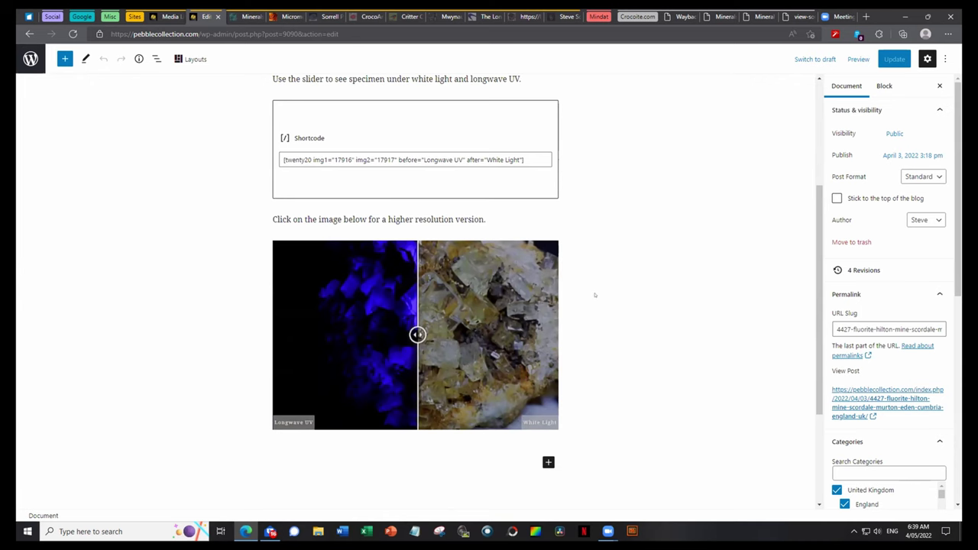
{"action": "left_click", "coordinate": [29, 34]}
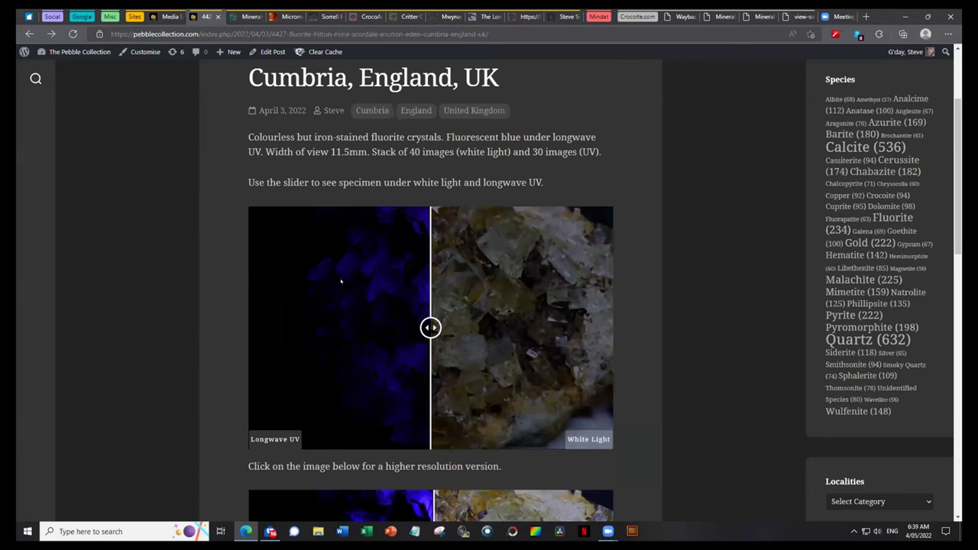
{"action": "scroll", "coordinate": [390, 383], "scroll_direction": "down", "scroll_amount": 4}
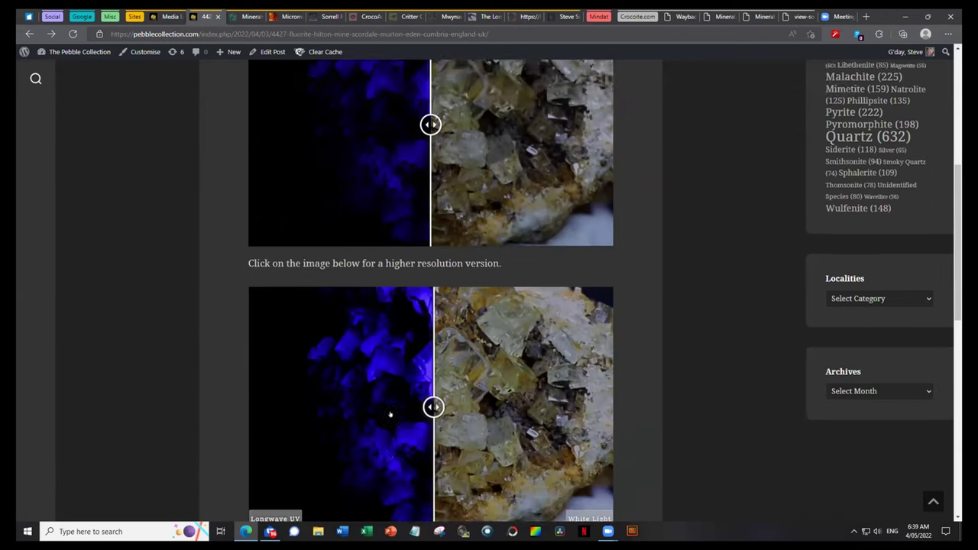
Open the fluorite's higher-resolution version on Mindat, move its comparison slider slightly towards Longwave UV, and return to the post
{"action": "left_click", "coordinate": [376, 322]}
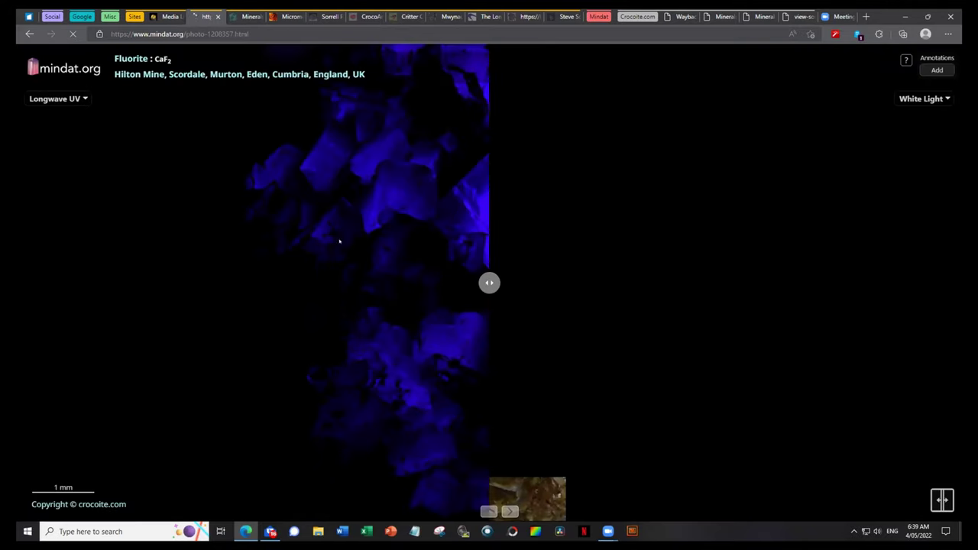
{"action": "left_click_drag", "start_coordinate": [489, 283], "coordinate": [444, 284]}
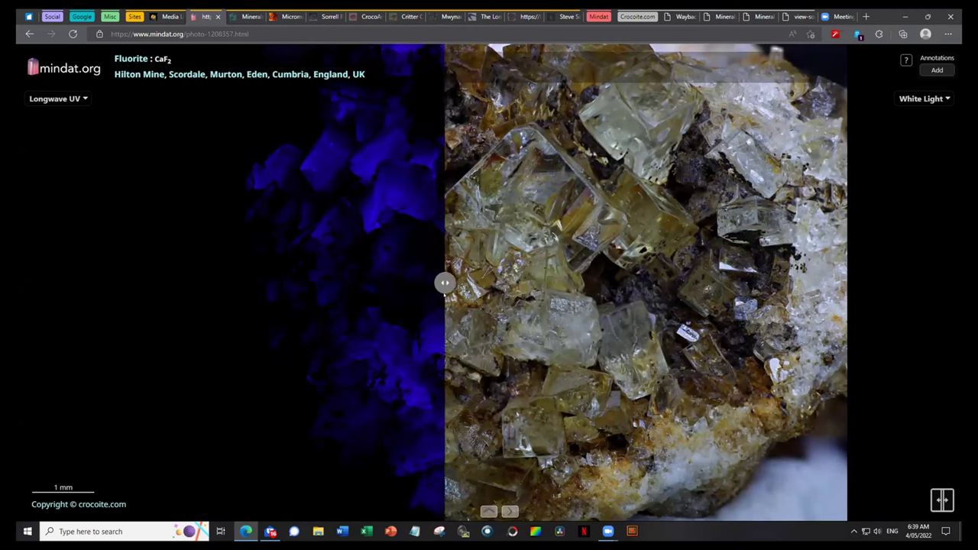
{"action": "left_click", "coordinate": [29, 33]}
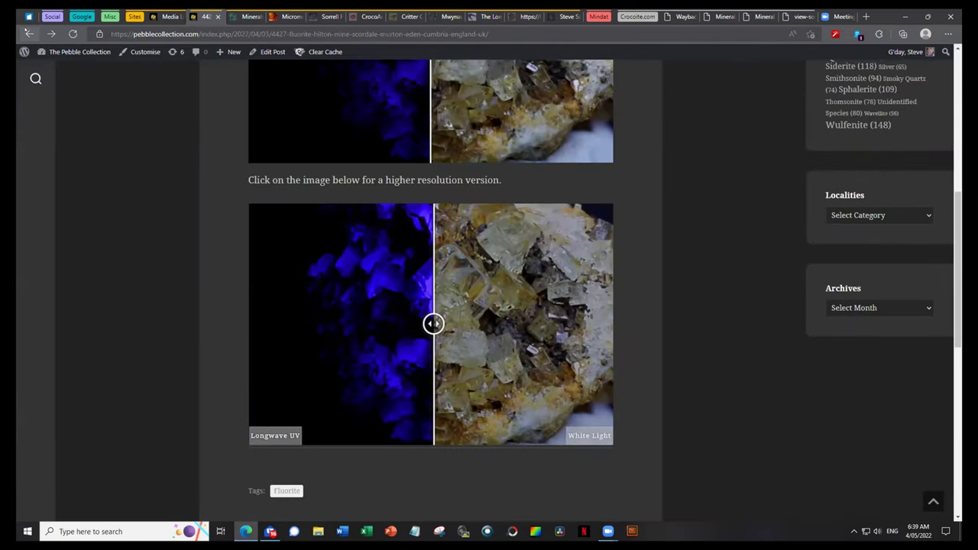